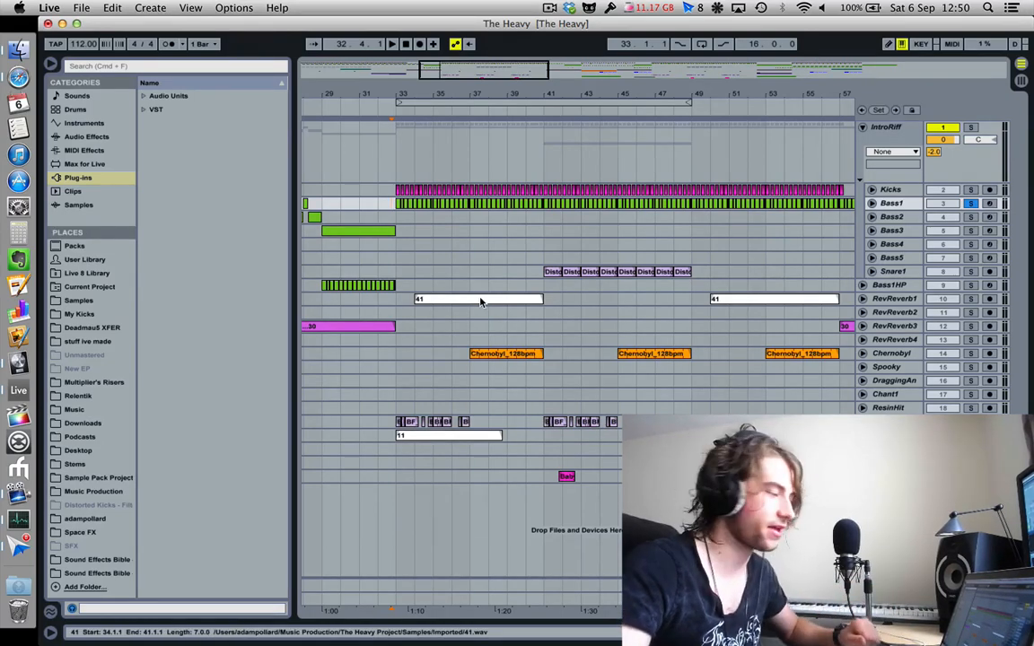
- Play the soloed Bass1 track from bar 33 of the arrangement
{"action": "left_click", "coordinate": [397, 221]}
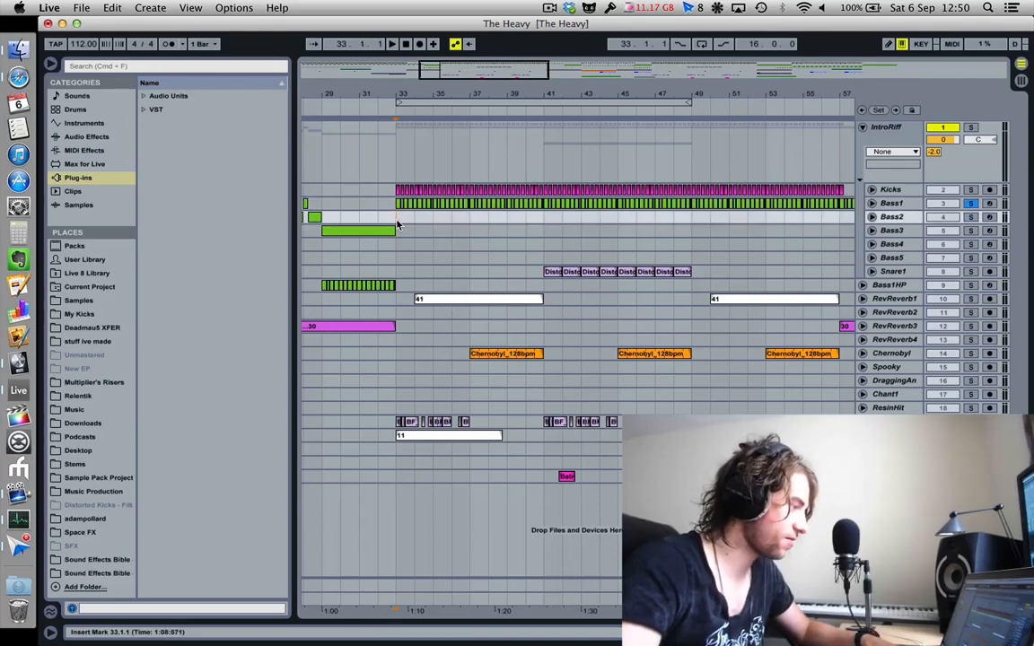
{"action": "left_click_drag", "start_coordinate": [402, 91], "coordinate": [401, 99]}
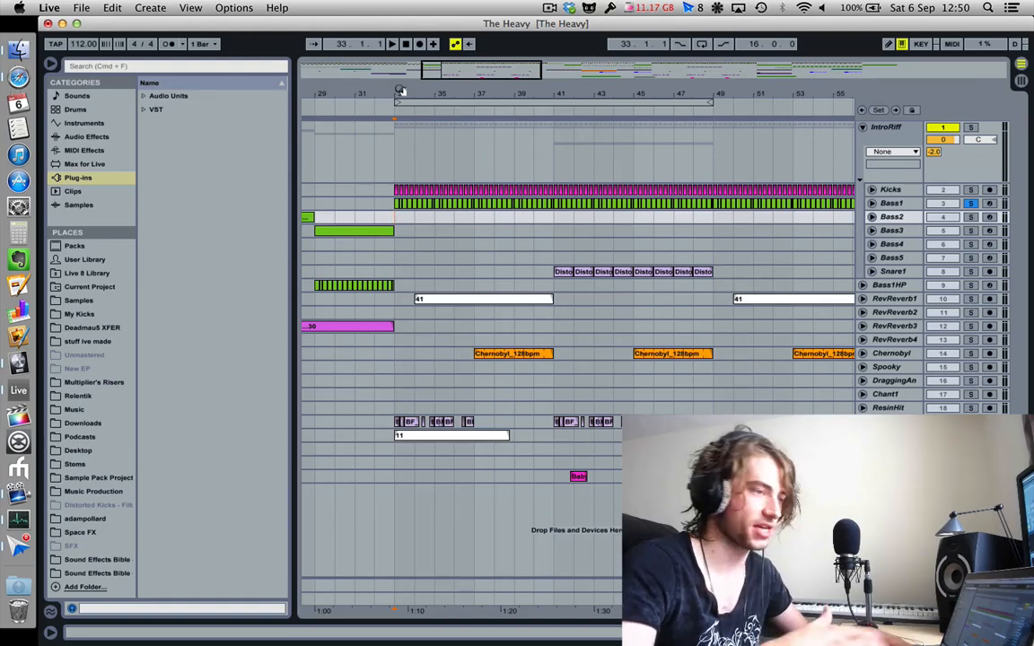
{"action": "mouse_move", "coordinate": [402, 92]}
{"action": "left_mouse_down"}
{"action": "mouse_move", "coordinate": [399, 106]}
{"action": "mouse_move", "coordinate": [399, 93]}
{"action": "left_mouse_up"}
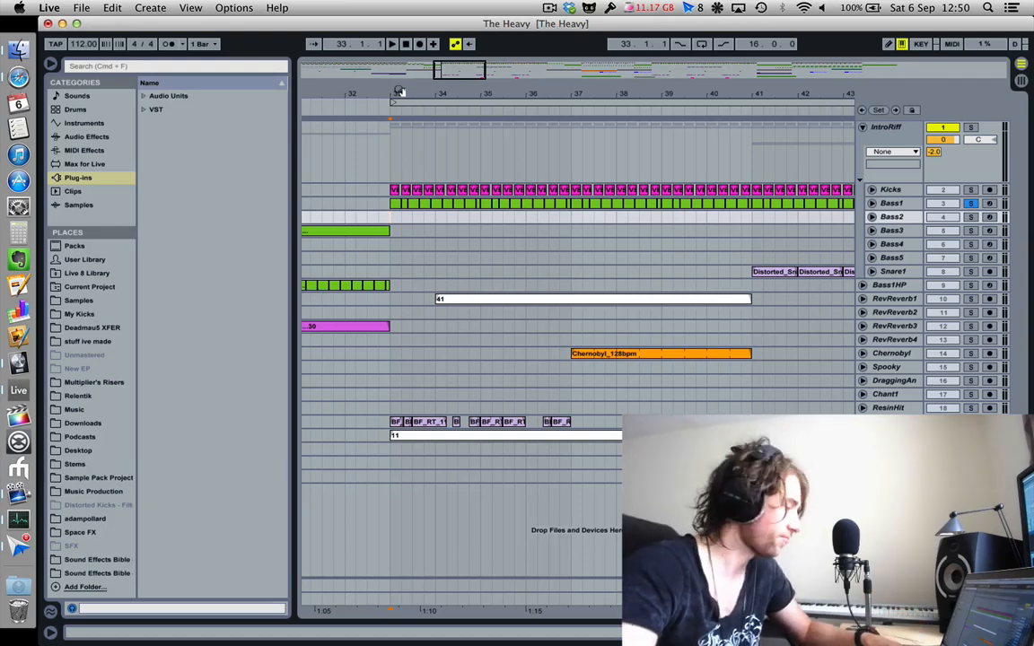
{"action": "mouse_move", "coordinate": [400, 91]}
{"action": "left_mouse_down"}
{"action": "mouse_move", "coordinate": [395, 100]}
{"action": "mouse_move", "coordinate": [411, 98]}
{"action": "mouse_move", "coordinate": [409, 47]}
{"action": "mouse_move", "coordinate": [412, 106]}
{"action": "mouse_move", "coordinate": [411, 90]}
{"action": "left_mouse_up"}
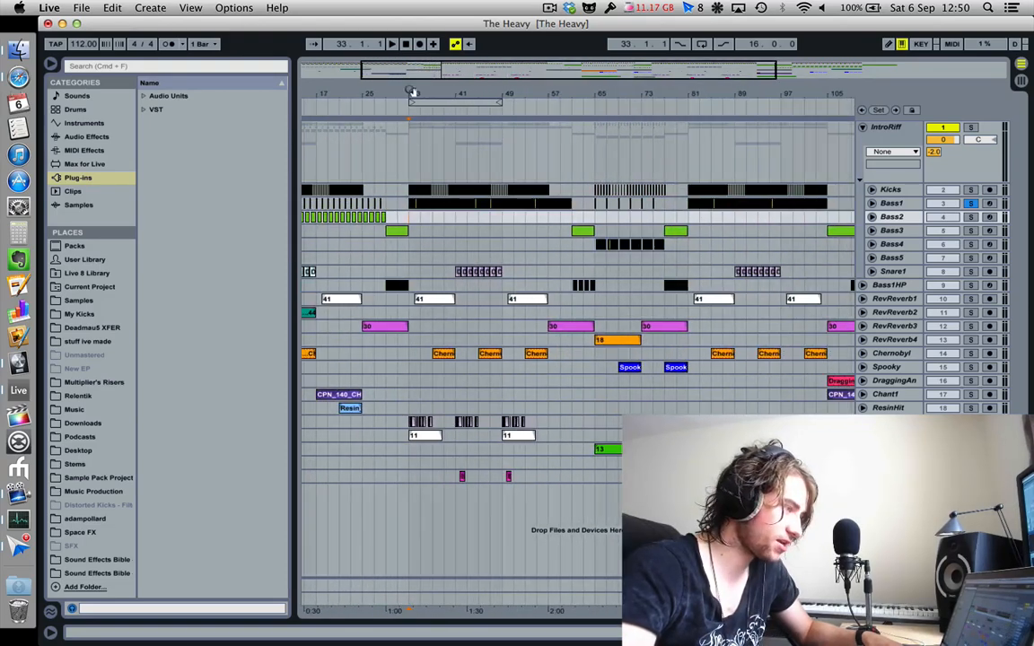
{"action": "left_click", "coordinate": [407, 207]}
{"action": "key", "text": "space"}
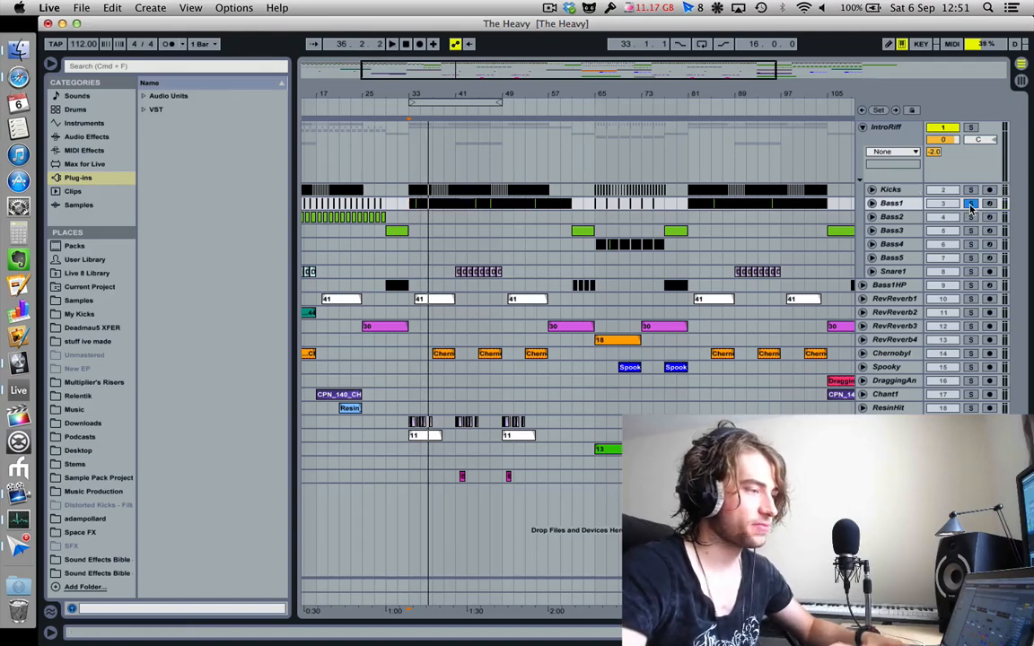
- Unsolo Bass1 and play the full mix from bar 33
{"action": "left_click", "coordinate": [971, 205]}
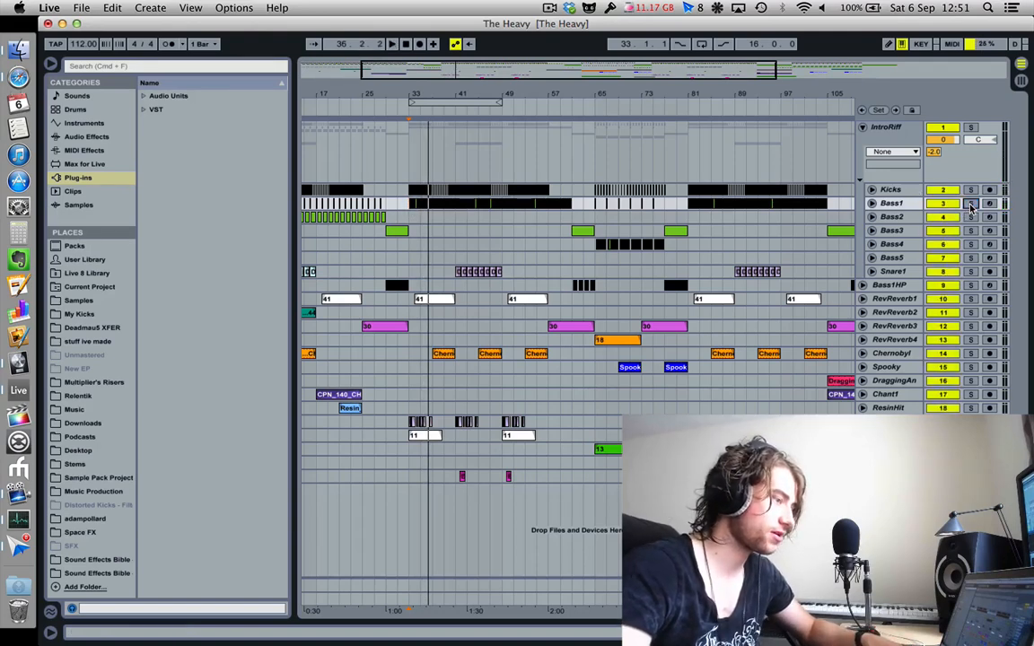
{"action": "left_click", "coordinate": [404, 208]}
{"action": "key", "text": "space"}
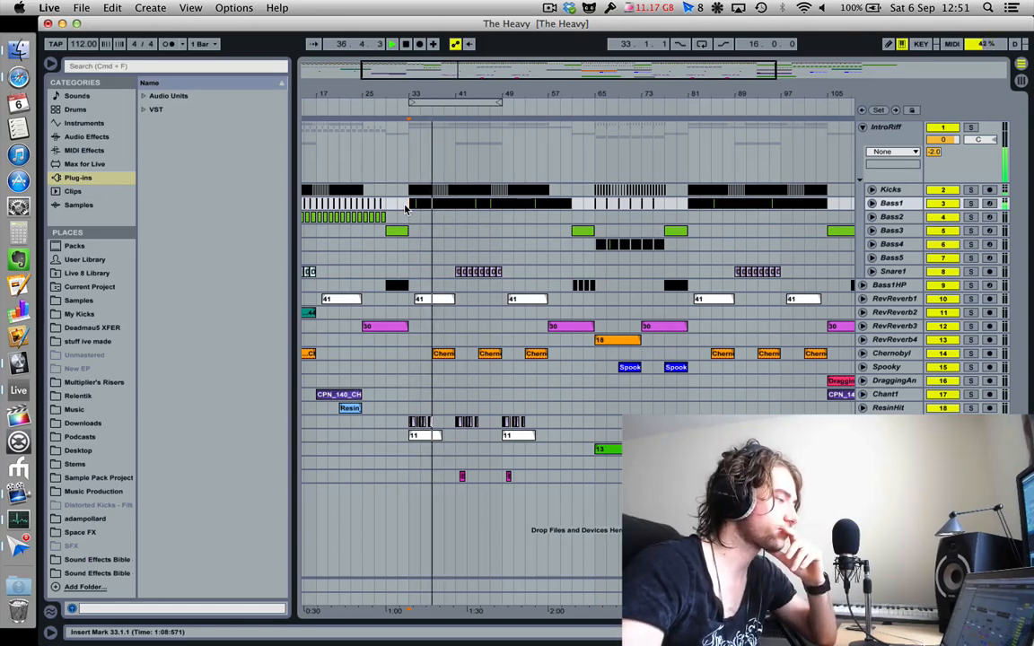
- Solo Bass1 again at bar 33, stop playback and open the track's Massive synth window
{"action": "left_click", "coordinate": [971, 203]}
{"action": "left_click_drag", "start_coordinate": [416, 89], "coordinate": [381, 111]}
{"action": "key", "text": "space"}
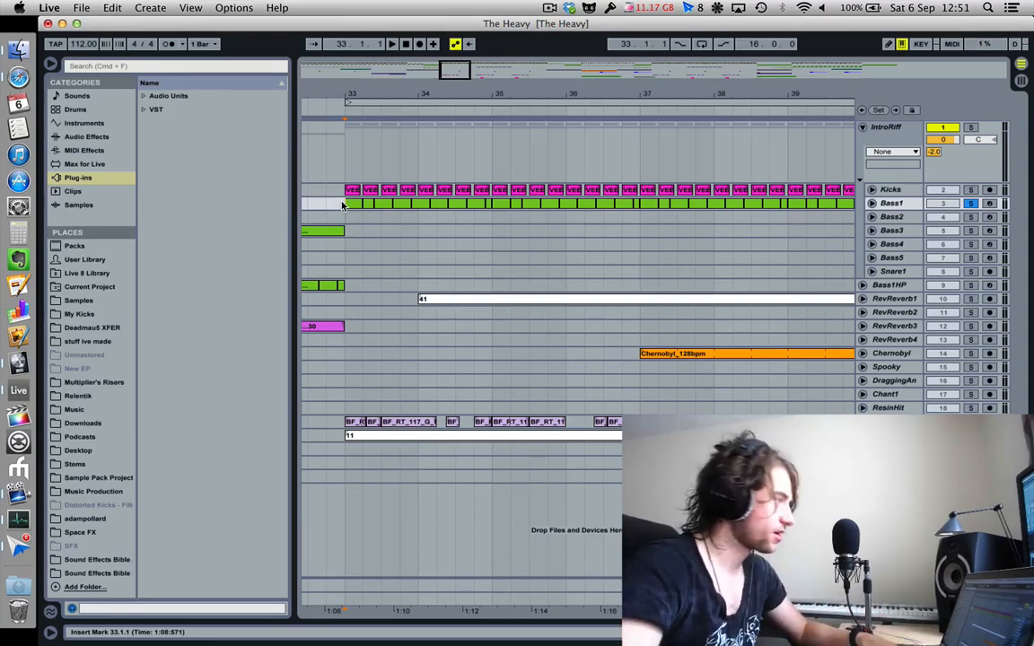
{"action": "key", "text": "alt+super+p"}
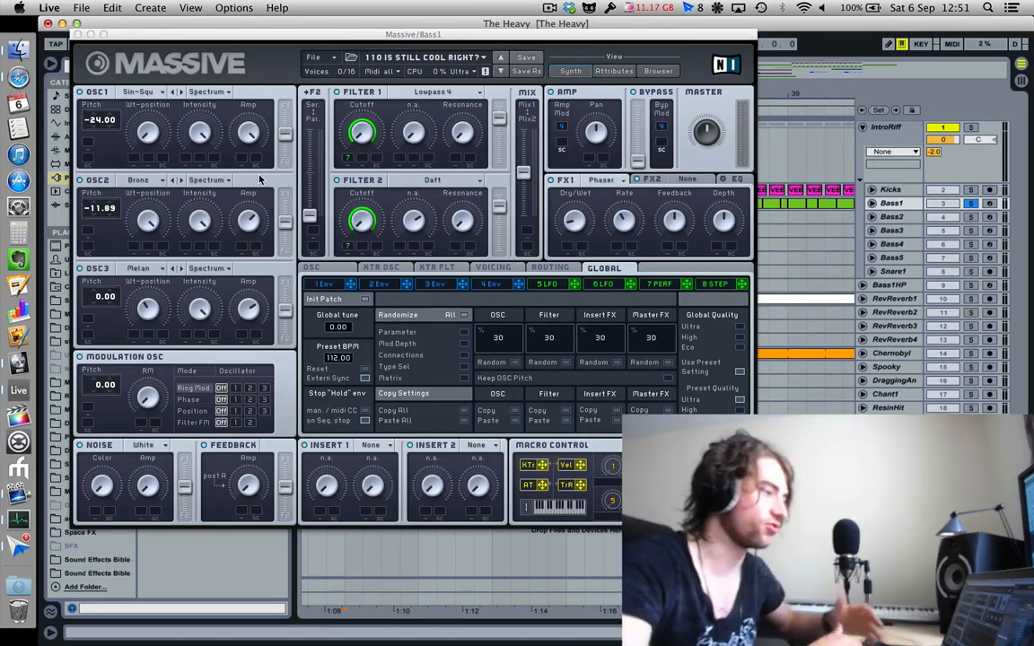
{"action": "left_click", "coordinate": [78, 34]}
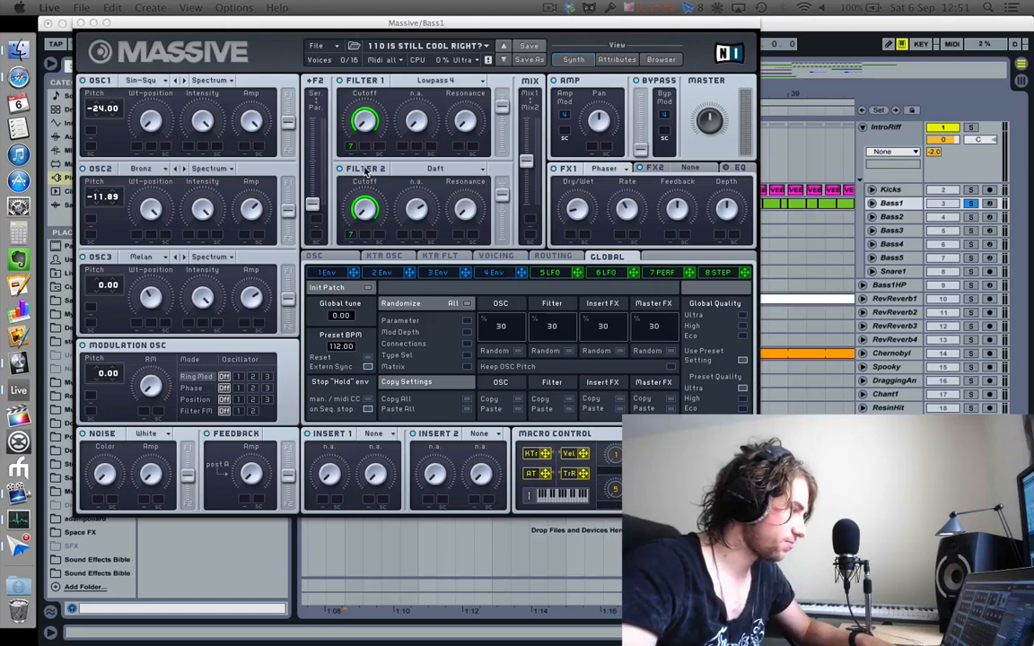
- Switch off Filter 2 in Massive and show the oscillator phase and pitchbend settings
{"action": "left_click", "coordinate": [339, 169]}
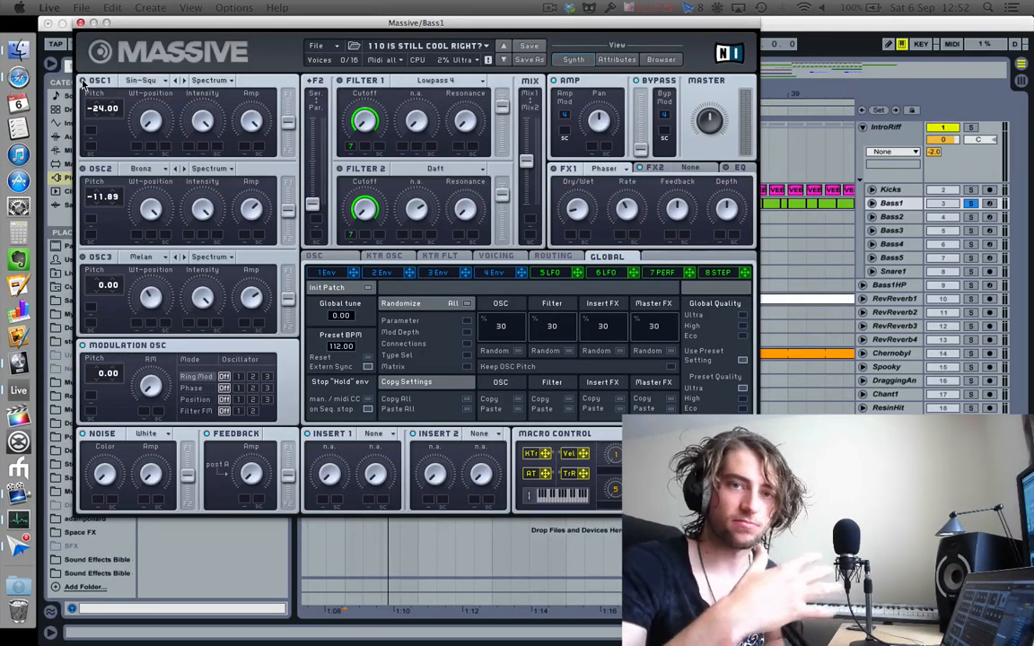
{"action": "left_click", "coordinate": [314, 257]}
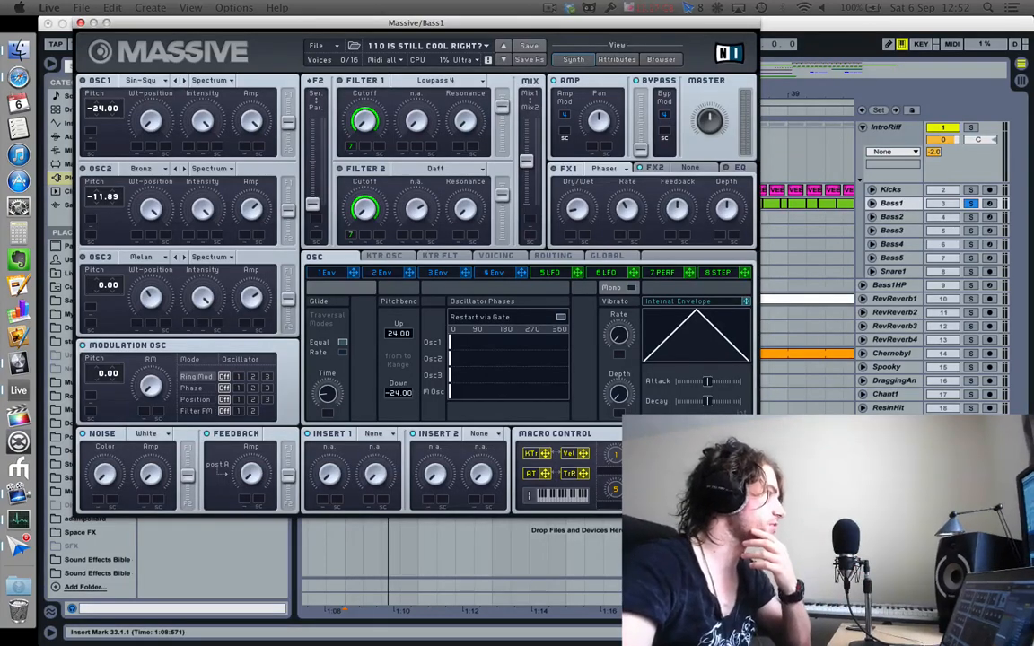
- Reset the IntroRiff track's send to the A Wooden return to -inf
{"action": "left_click", "coordinate": [935, 152]}
{"action": "key", "text": "Delete"}
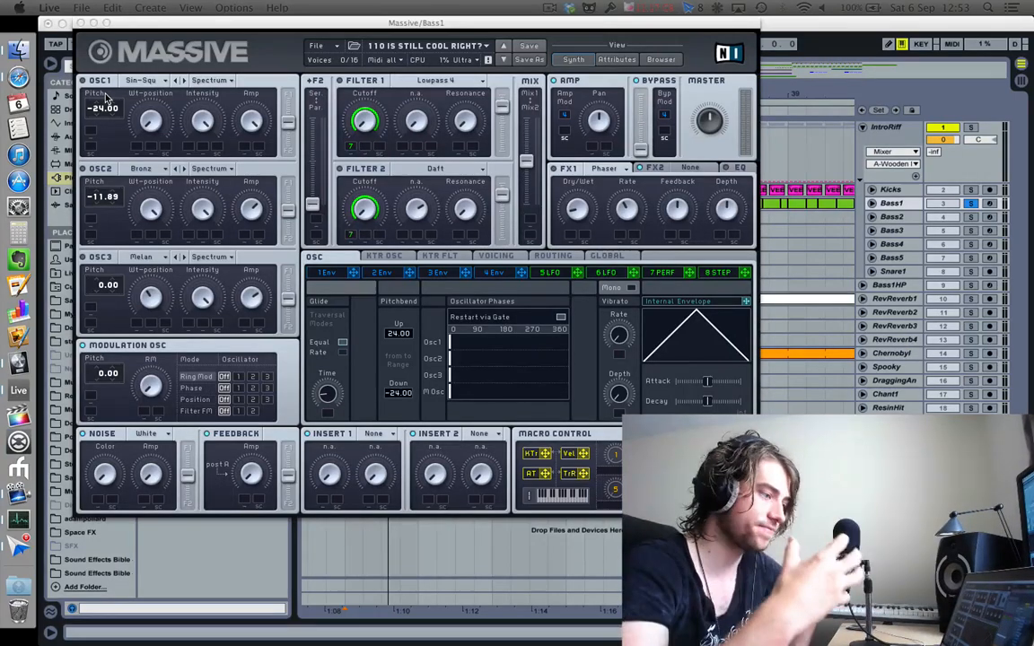
- Switch on OSC1 in Massive and check its oscillator settings
{"action": "left_click", "coordinate": [84, 82]}
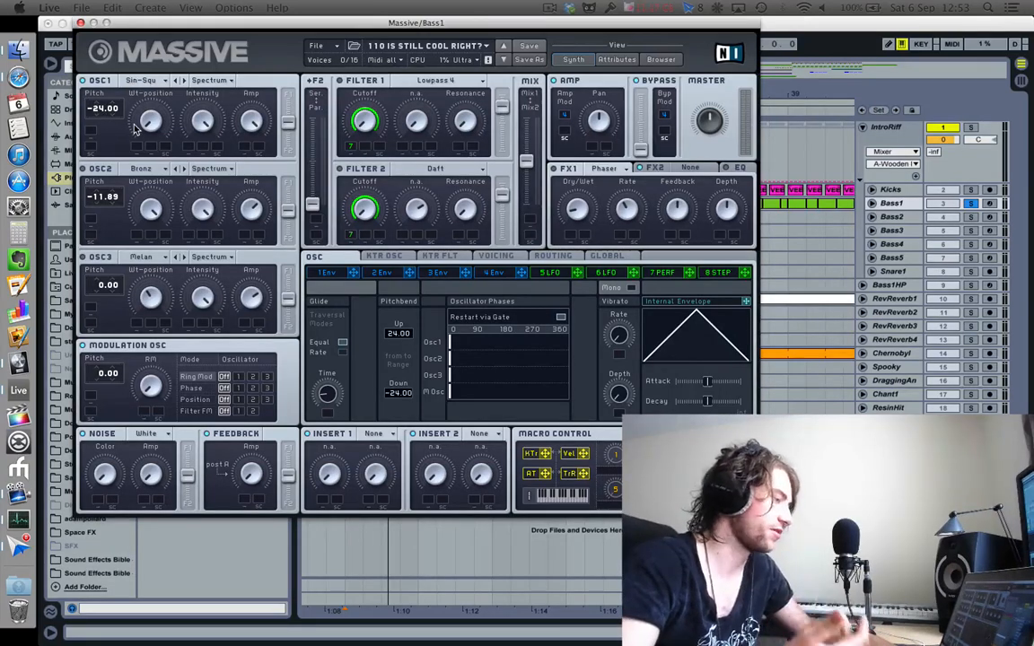
{"action": "left_click", "coordinate": [494, 273]}
{"action": "left_click", "coordinate": [345, 259]}
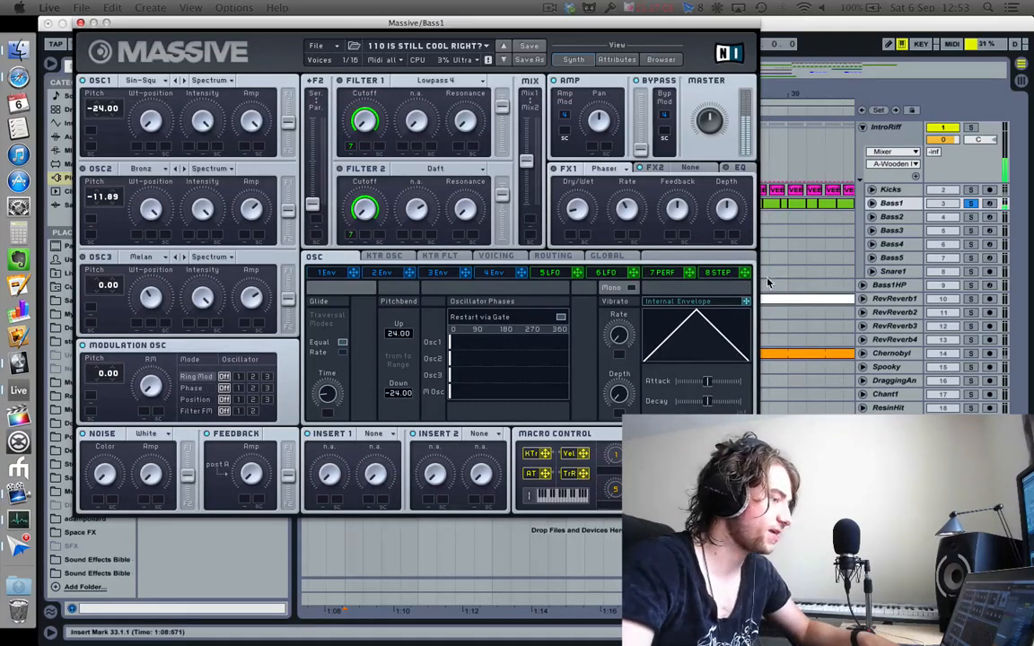
- Show the Bass1 device chain and close Massive to examine the bass in the Spectrum analyzer
{"action": "double_click", "coordinate": [893, 204]}
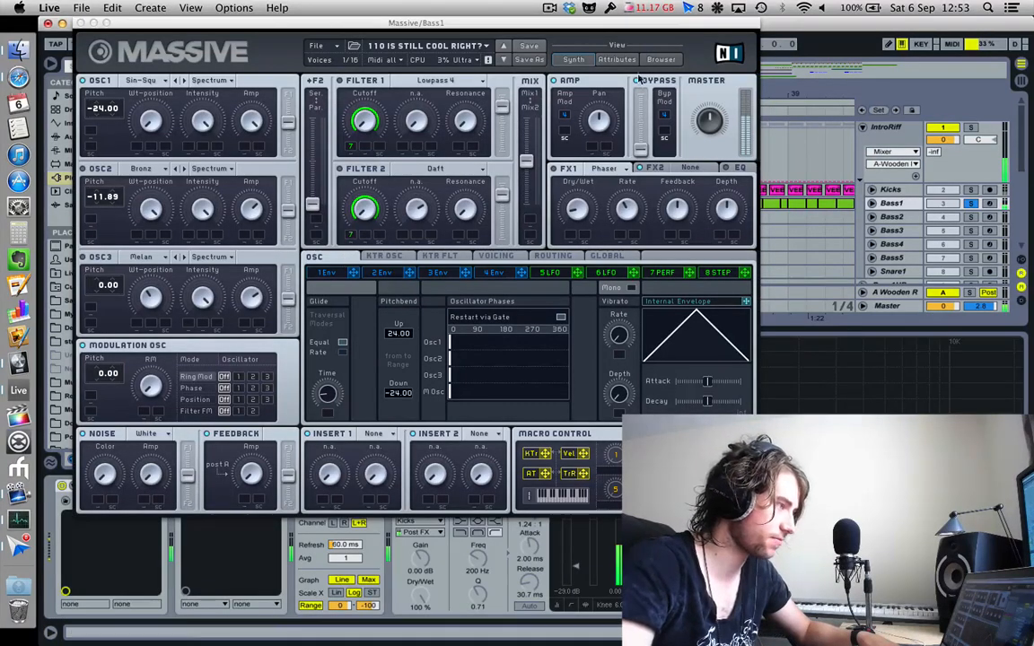
{"action": "left_click", "coordinate": [75, 23]}
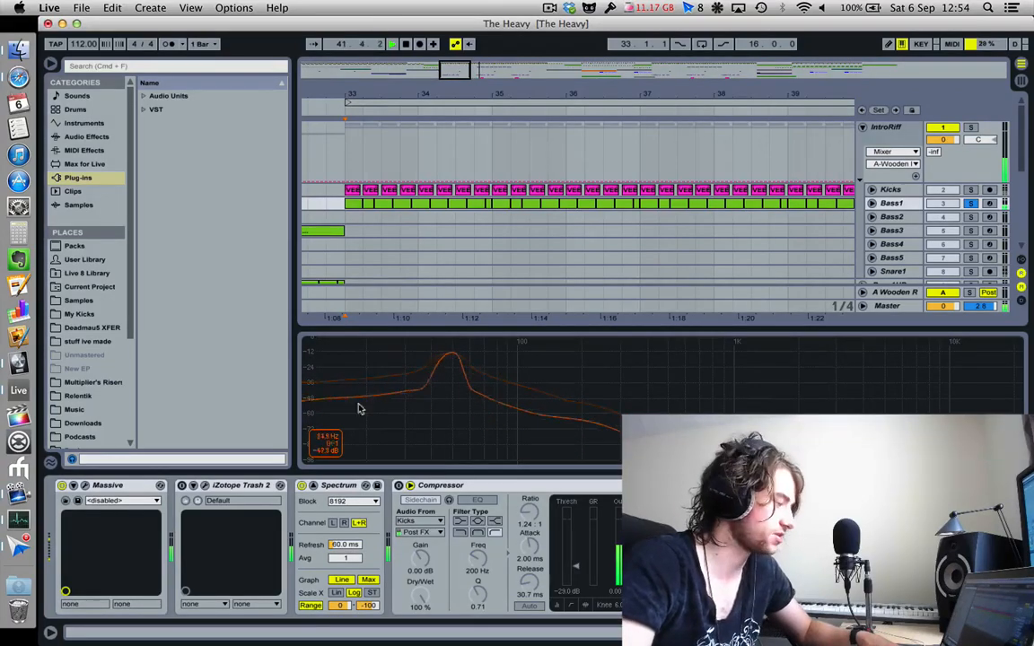
- Reopen Massive, switch on OSC2 and listen to the combined oscillators
{"action": "left_click", "coordinate": [86, 485]}
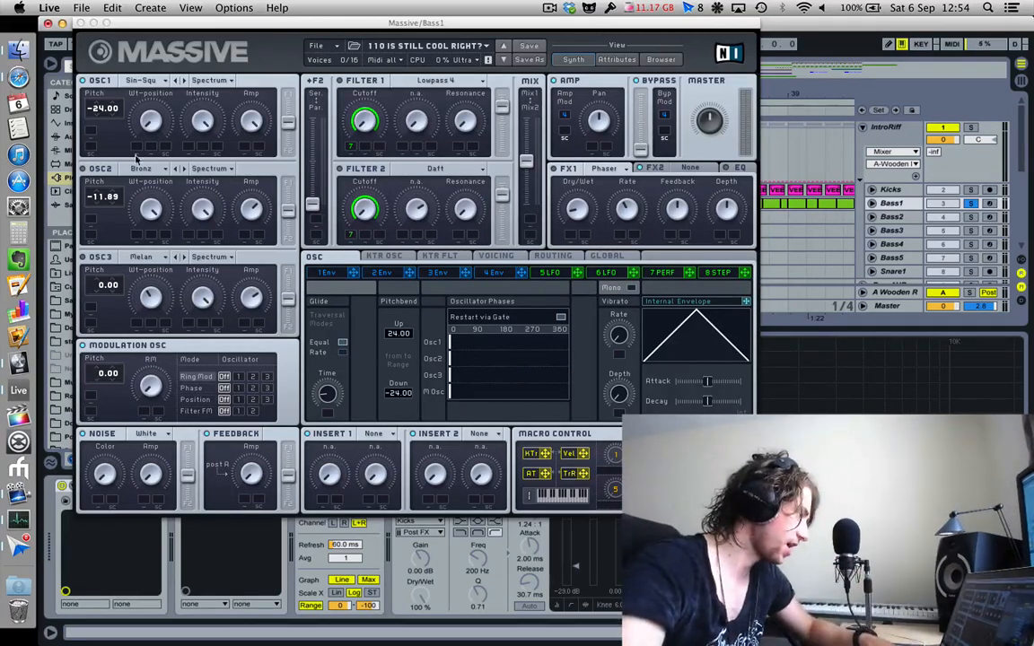
{"action": "left_click", "coordinate": [83, 171]}
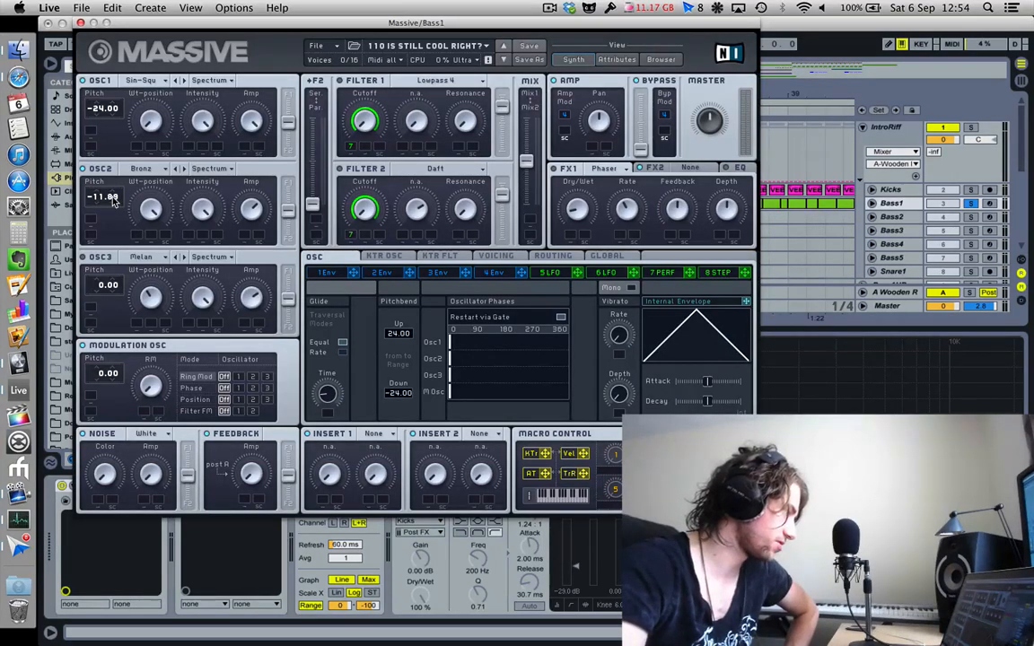
{"action": "left_click_drag", "start_coordinate": [112, 202], "coordinate": [113, 208]}
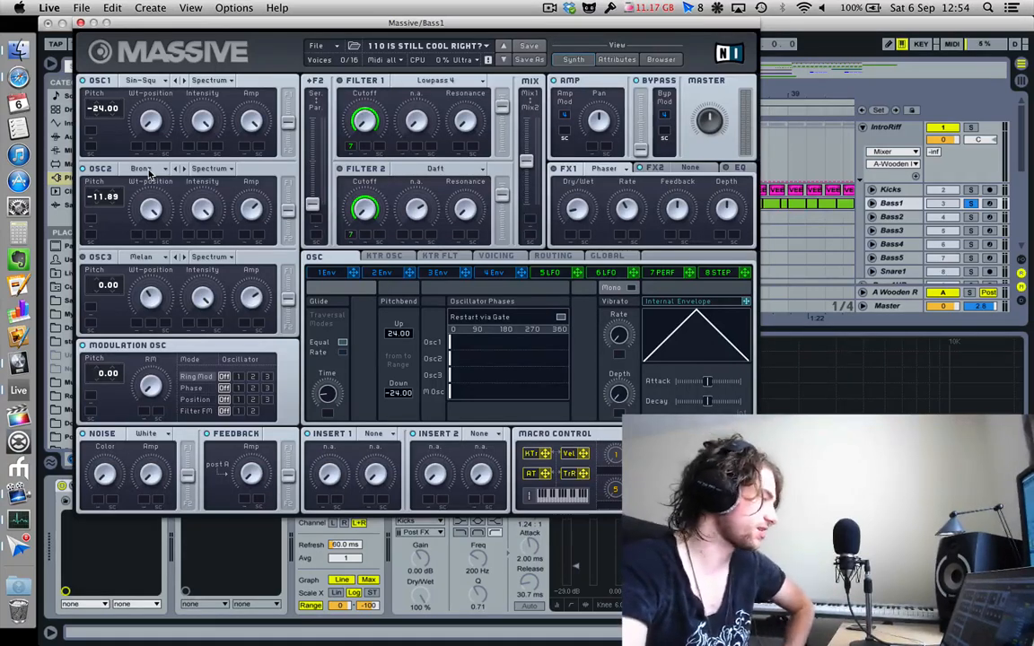
{"action": "key", "text": "space"}
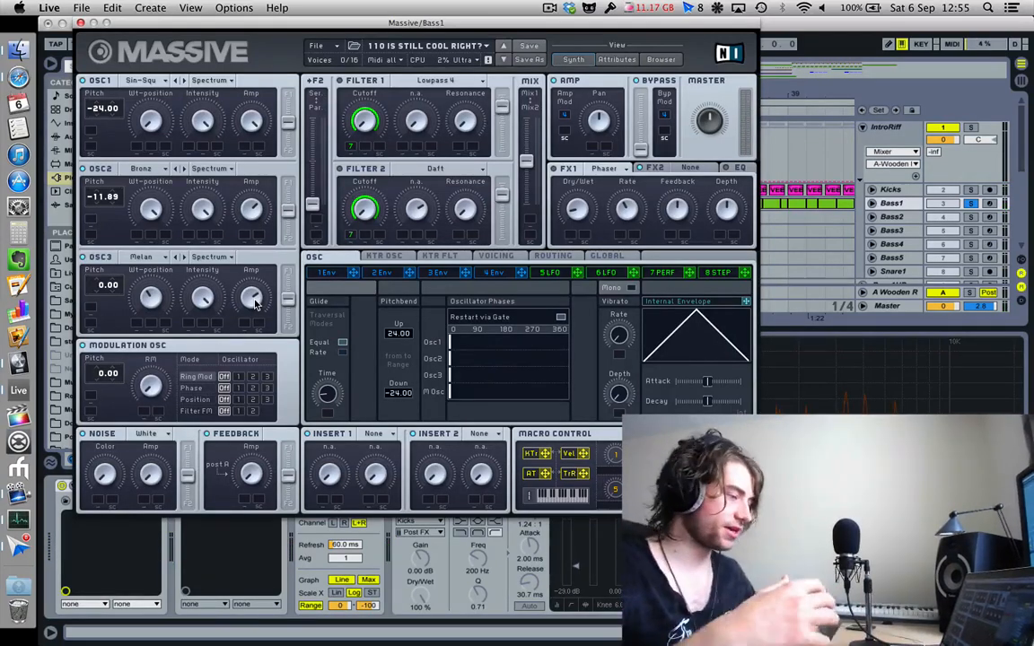
- Toggle Filter 1 in Massive during playback and show the 7 PERF performer curves that modulate the filter cutoffs
{"action": "left_click", "coordinate": [340, 82]}
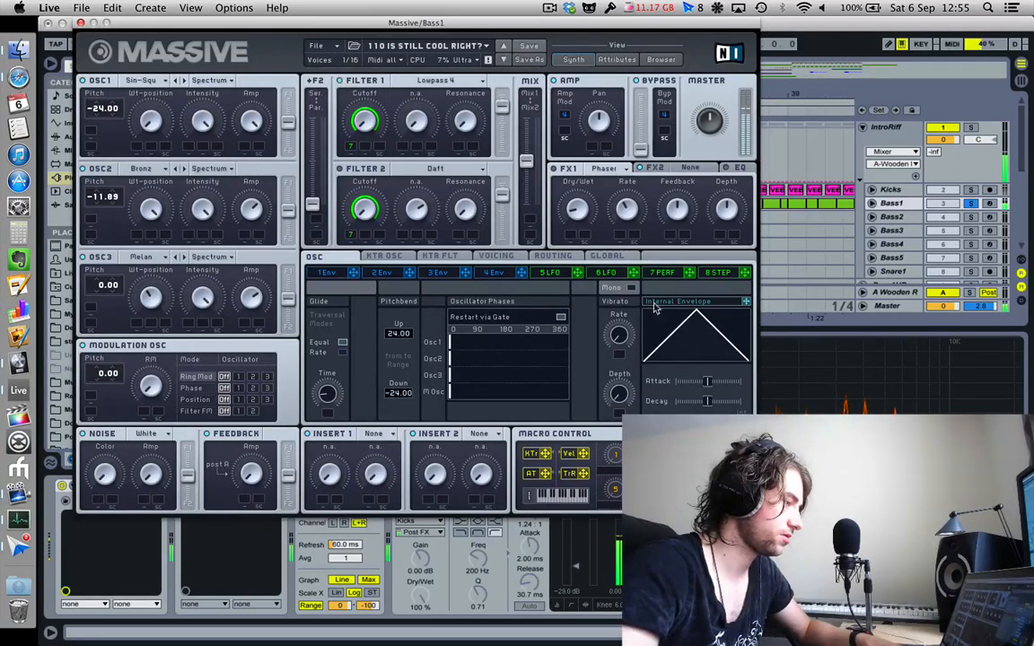
{"action": "left_click", "coordinate": [656, 273]}
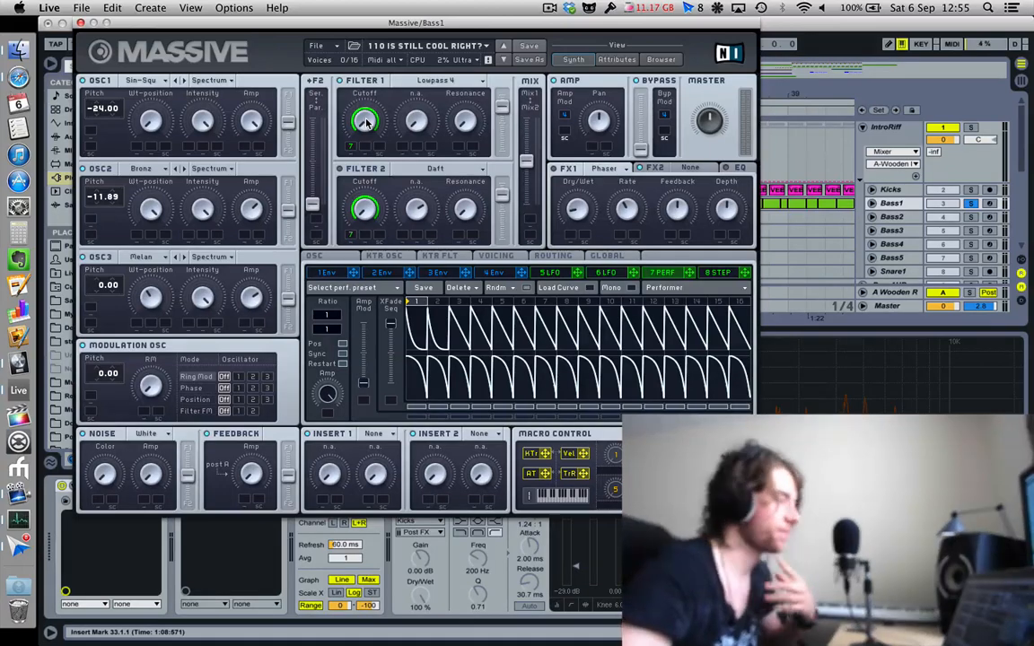
{"action": "key", "text": "space"}
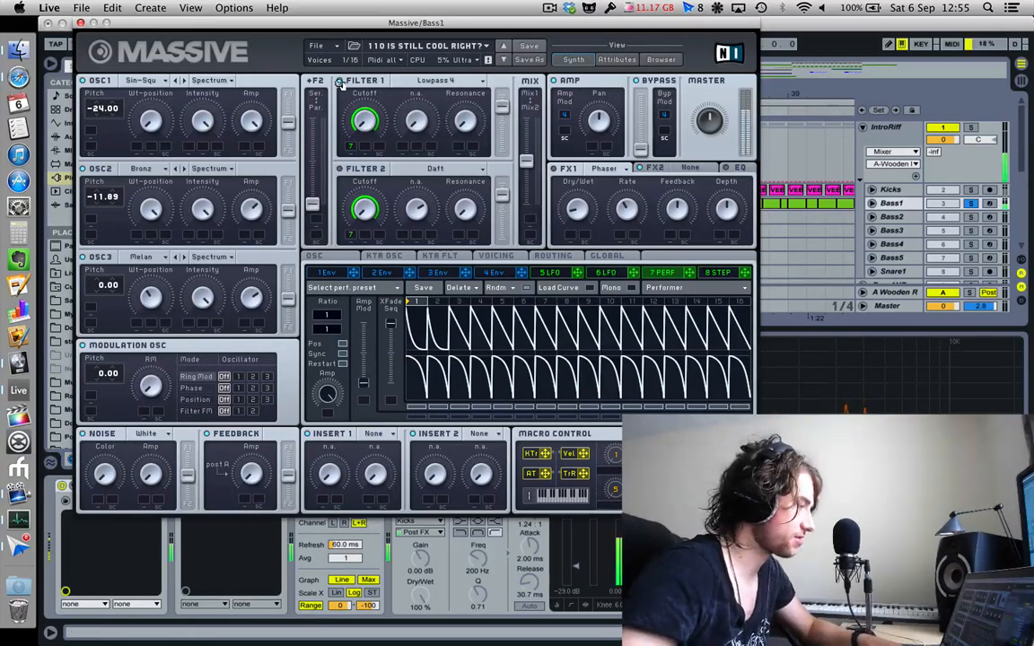
{"action": "left_click", "coordinate": [340, 81]}
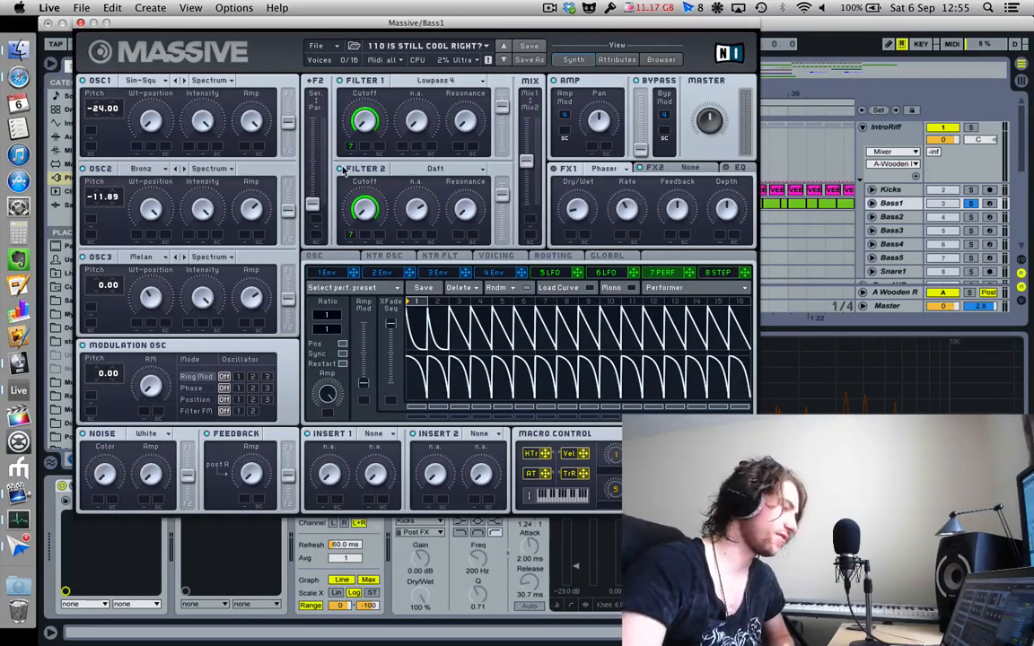
{"action": "key", "text": "space"}
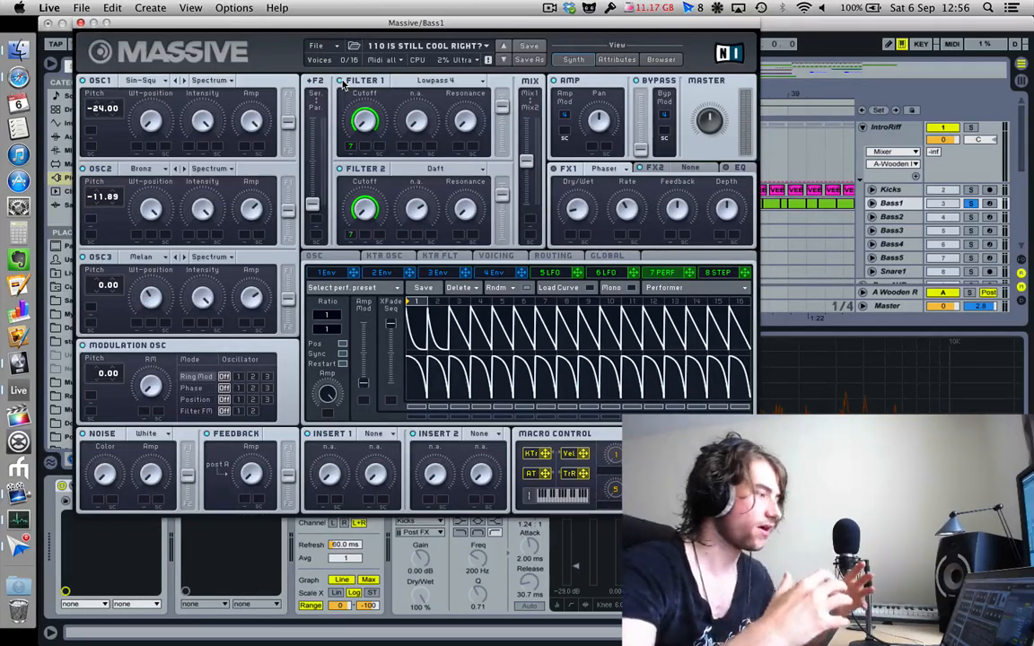
- Switch on the FX1 Phaser in Massive during playback and show the voicing settings
{"action": "key", "text": "space"}
{"action": "left_click", "coordinate": [555, 170]}
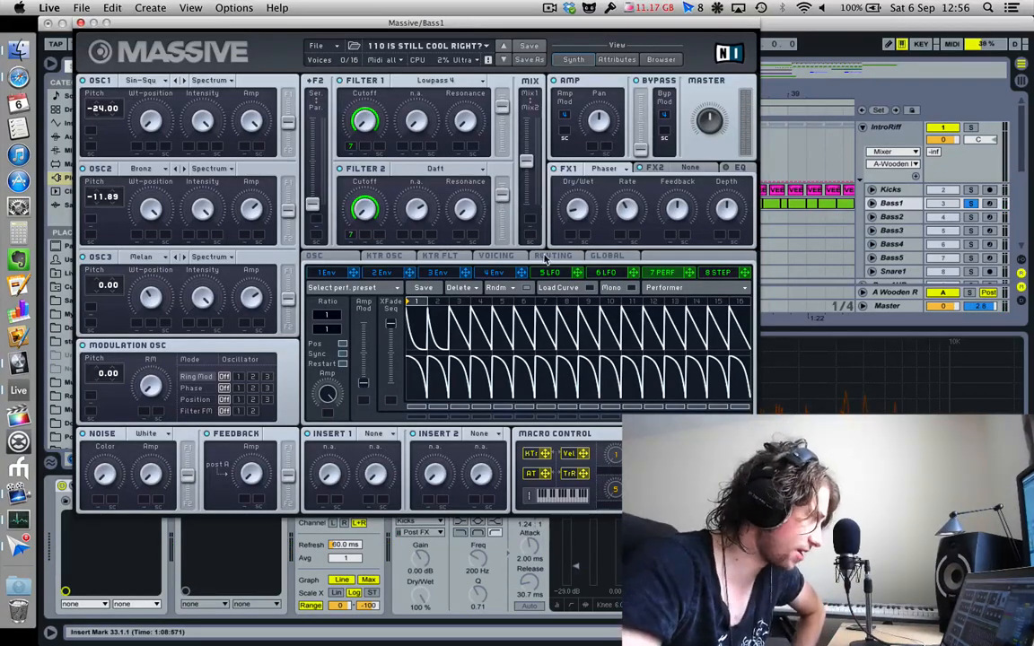
{"action": "left_click", "coordinate": [496, 257]}
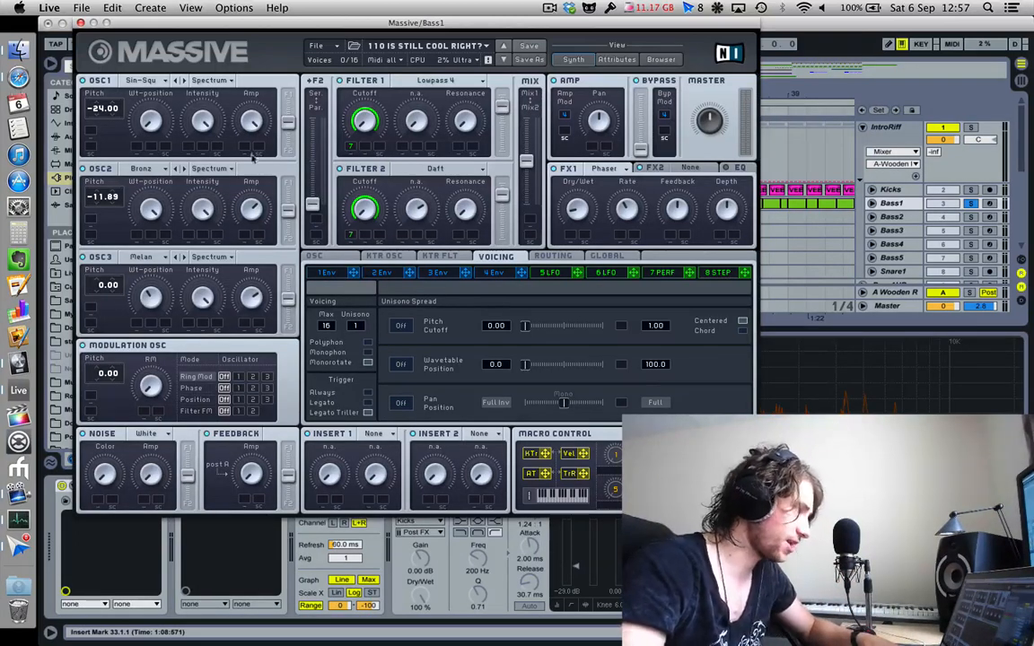
{"action": "key", "text": "space"}
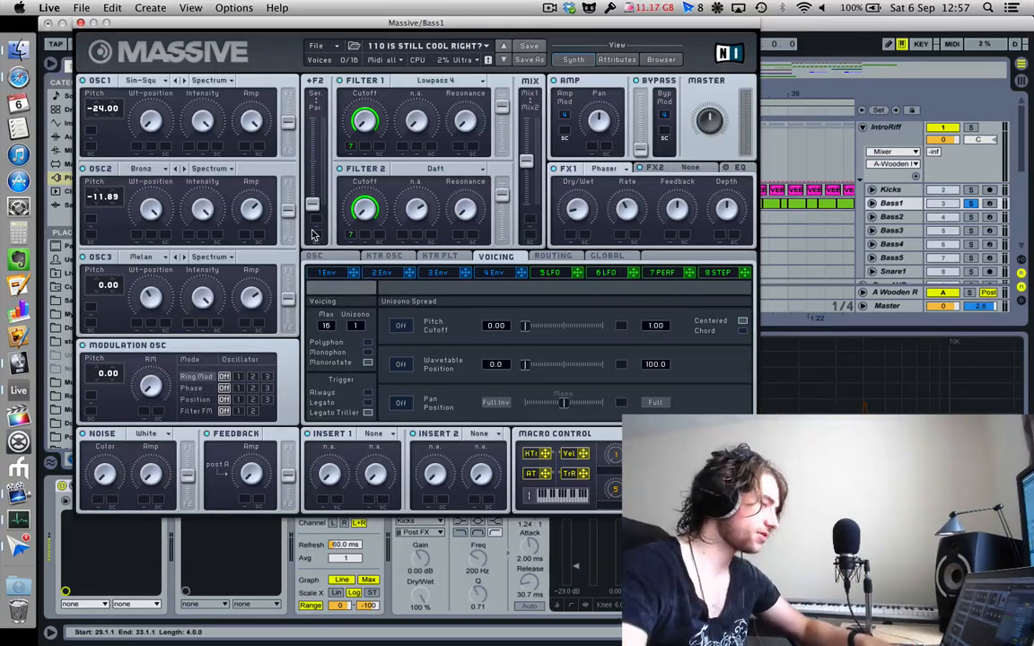
{"action": "left_click", "coordinate": [550, 8]}
{"action": "left_click", "coordinate": [550, 8]}
{"action": "key", "text": "space"}
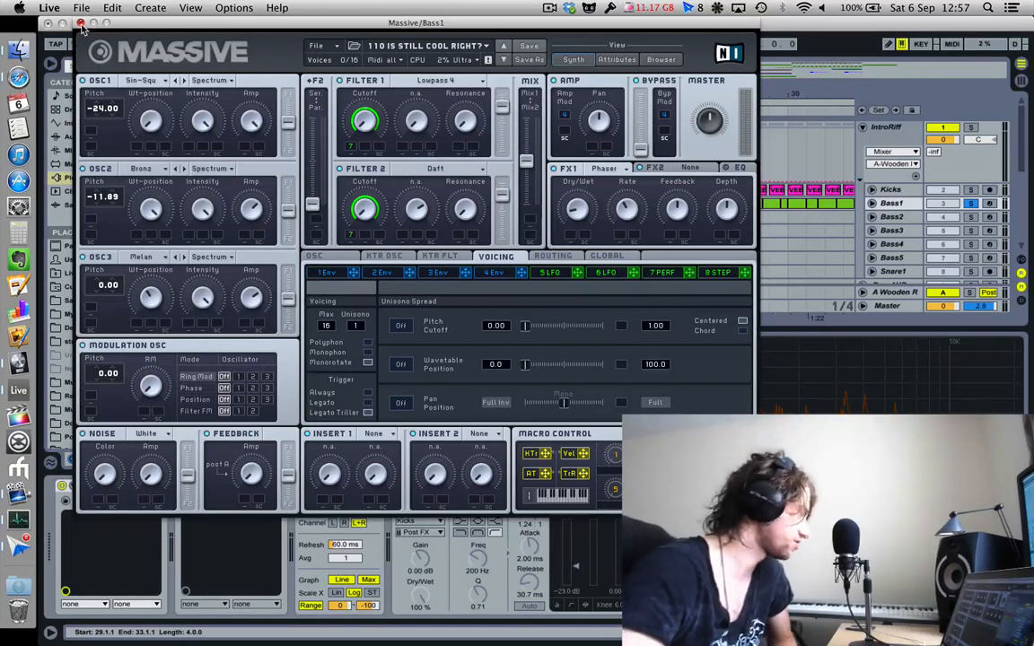
- Return Massive to its oscillator settings and close its window
{"action": "left_click", "coordinate": [329, 259]}
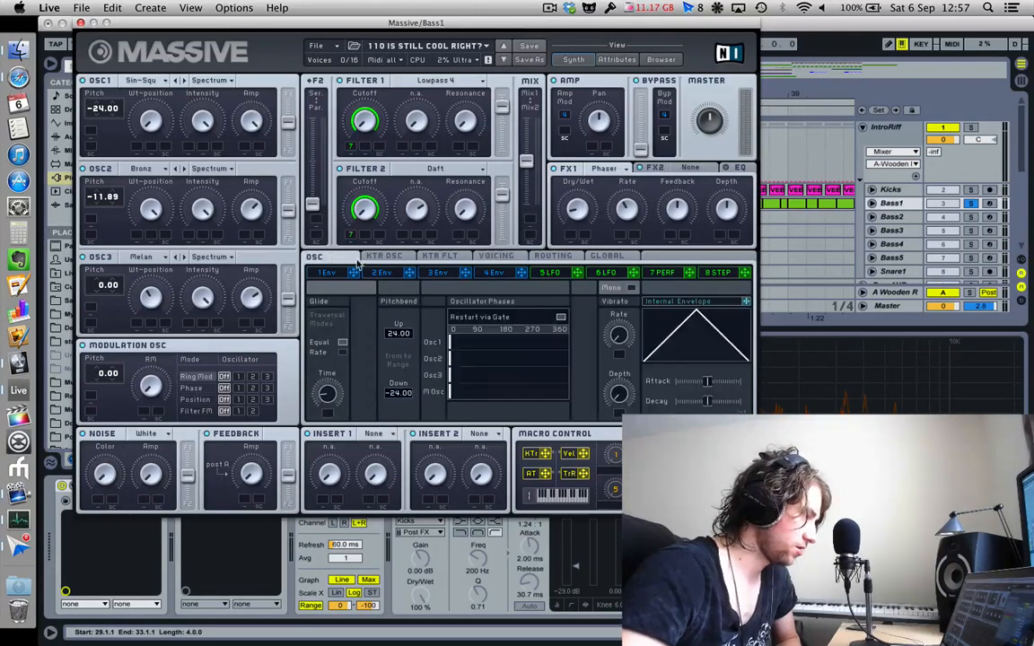
{"action": "left_click", "coordinate": [47, 23]}
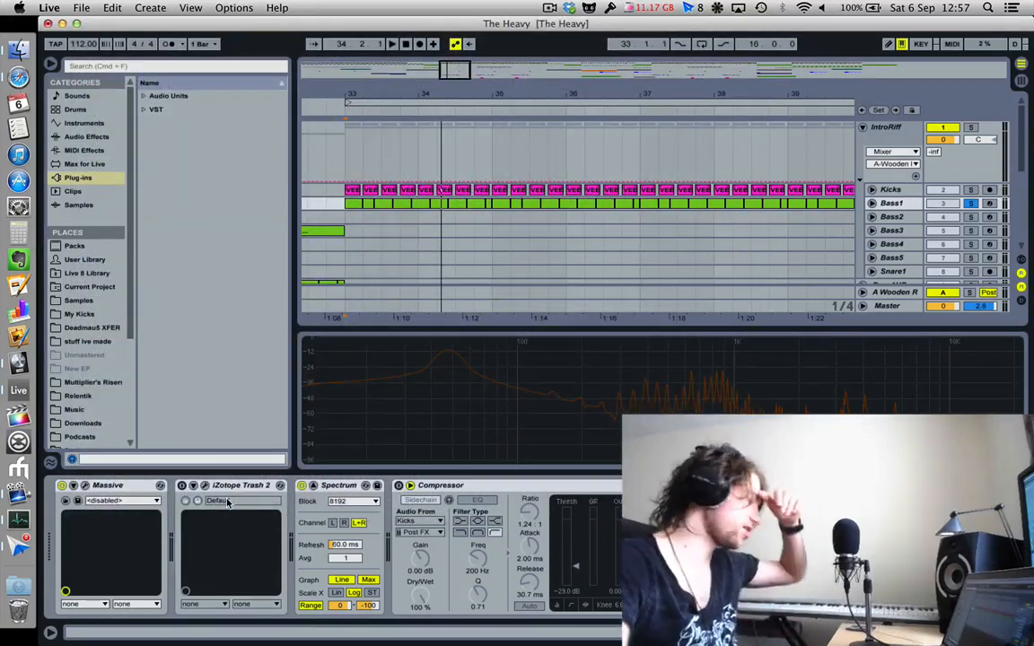
- Open the iZotope Trash 2 effect on Bass1 and dismiss its Preset Manager
{"action": "left_click", "coordinate": [201, 486]}
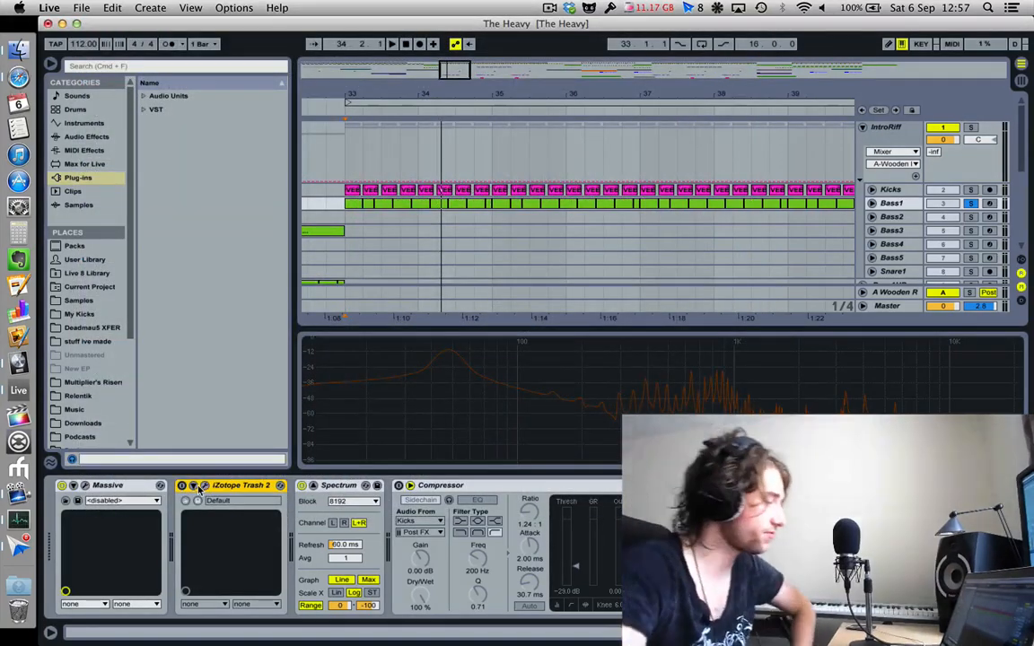
{"action": "left_click", "coordinate": [205, 487]}
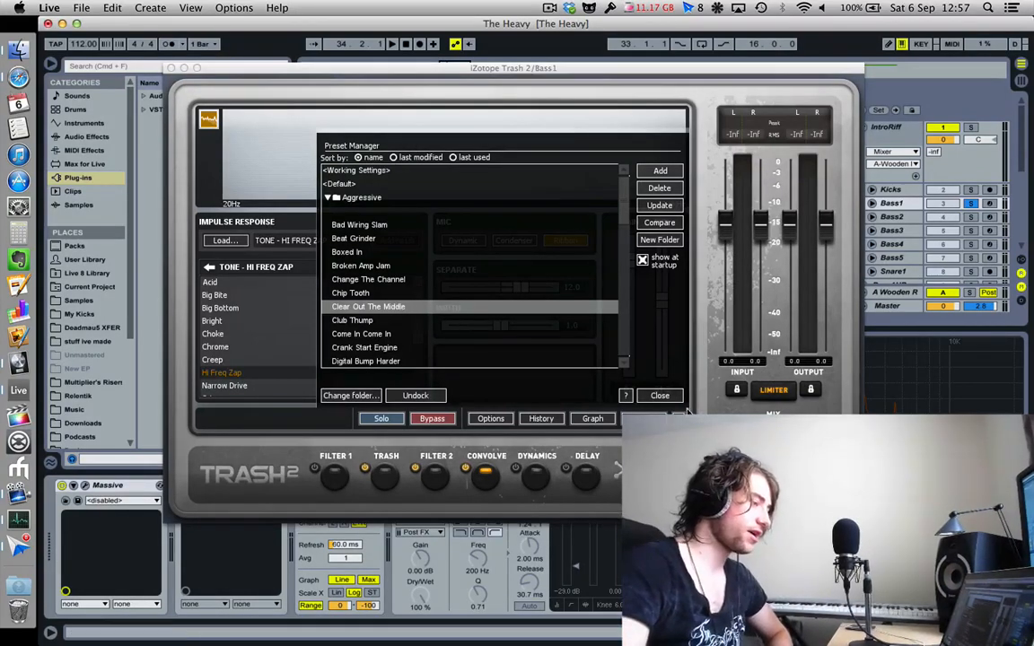
{"action": "left_click", "coordinate": [665, 399]}
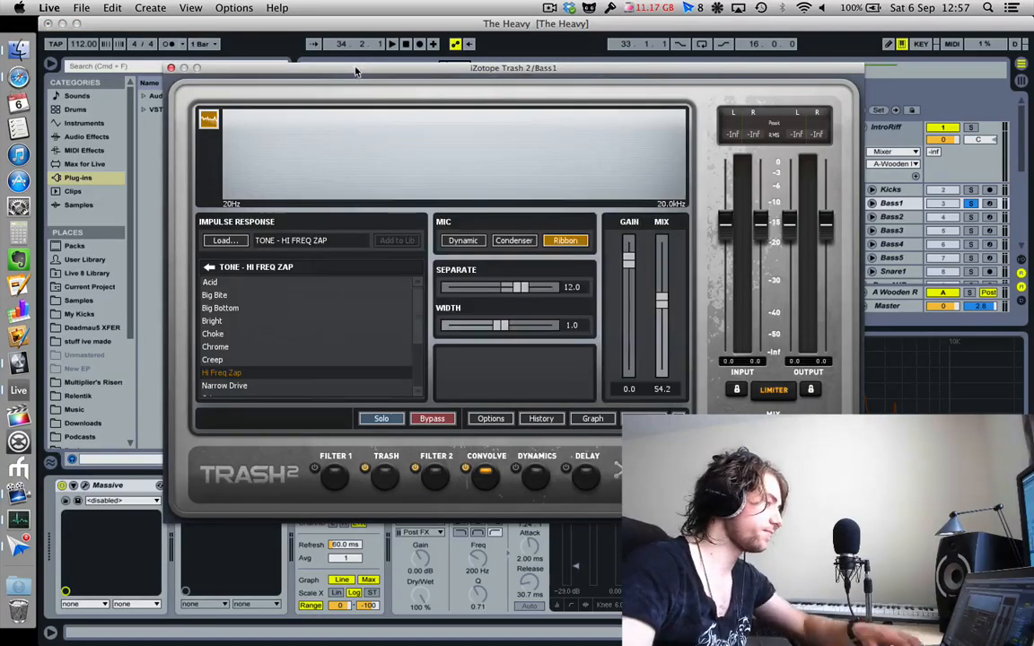
- Toggle the iZotope Trash 2 effect on Bass1 off and on during playback to compare the sound
{"action": "left_click_drag", "start_coordinate": [355, 68], "coordinate": [512, 63]}
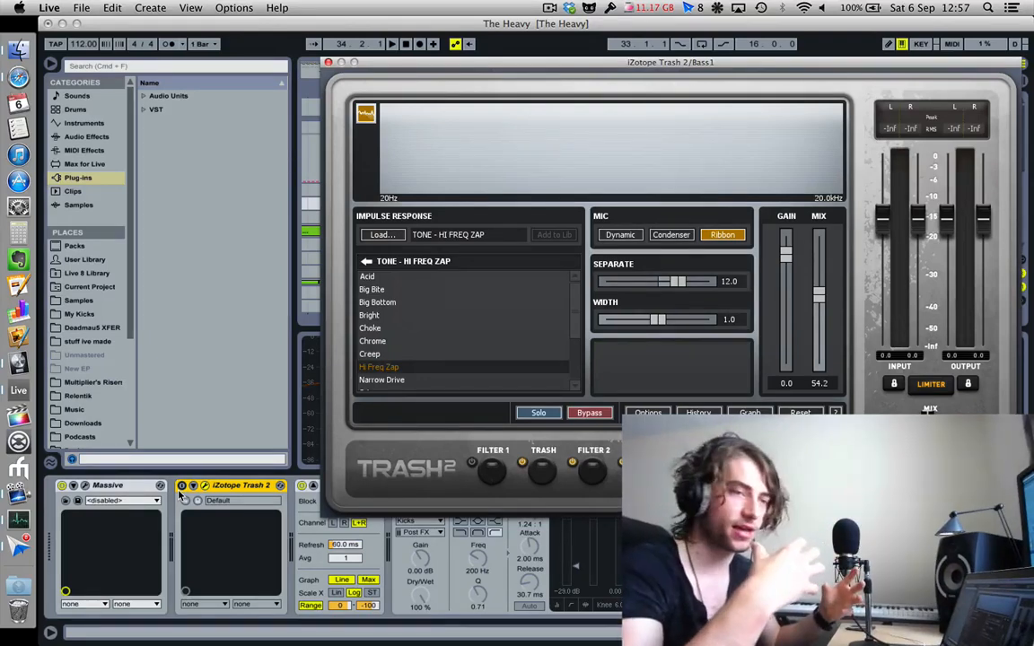
{"action": "left_click", "coordinate": [183, 486]}
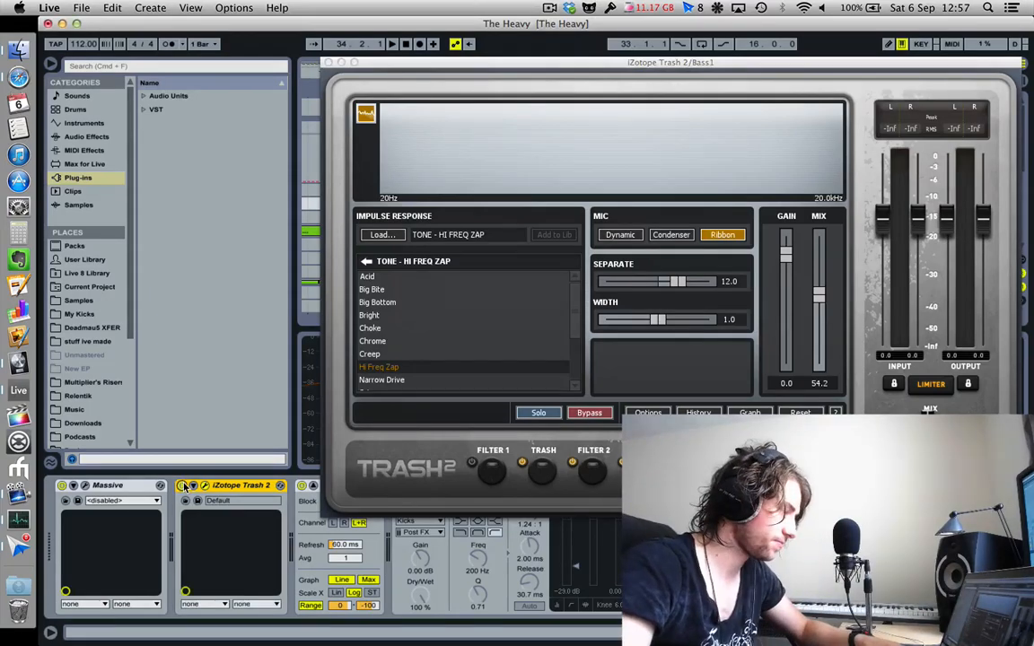
{"action": "key", "text": "space"}
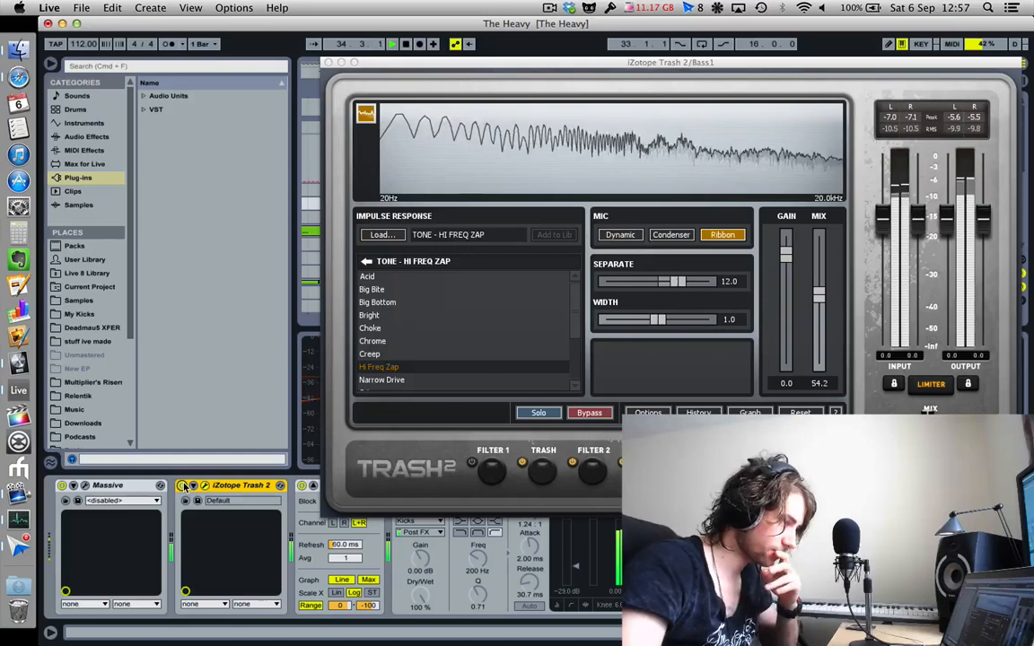
{"action": "left_click", "coordinate": [183, 486]}
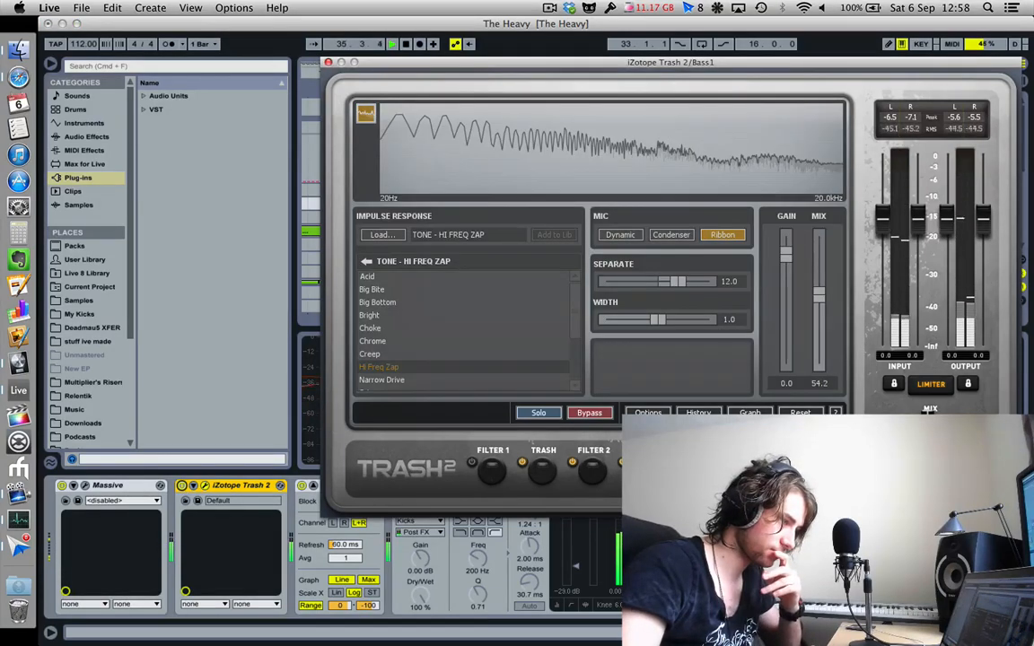
{"action": "left_click", "coordinate": [183, 486]}
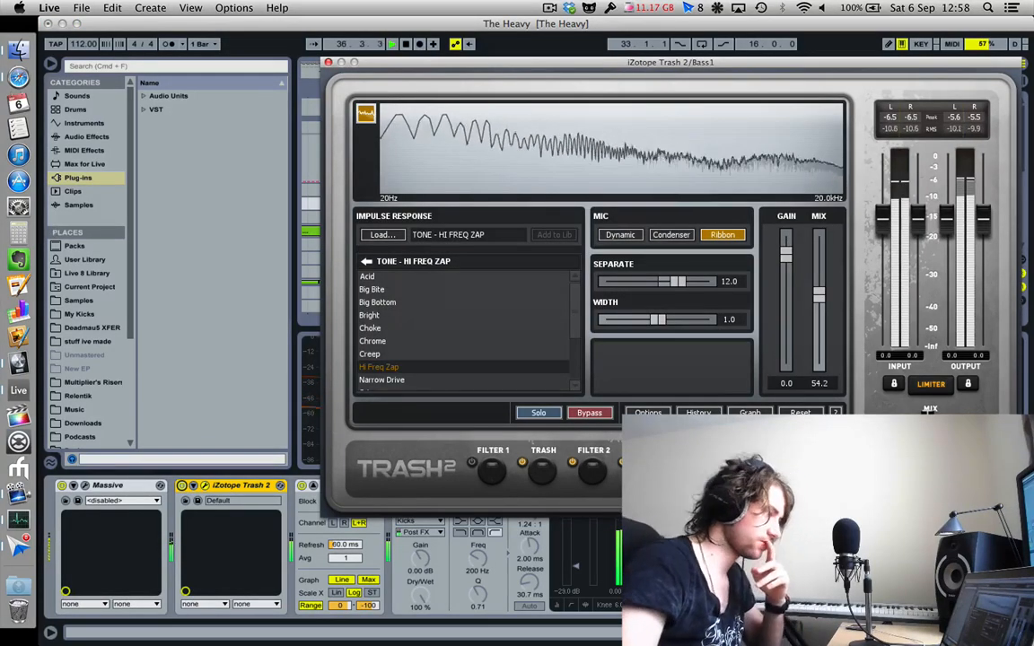
{"action": "key", "text": "space"}
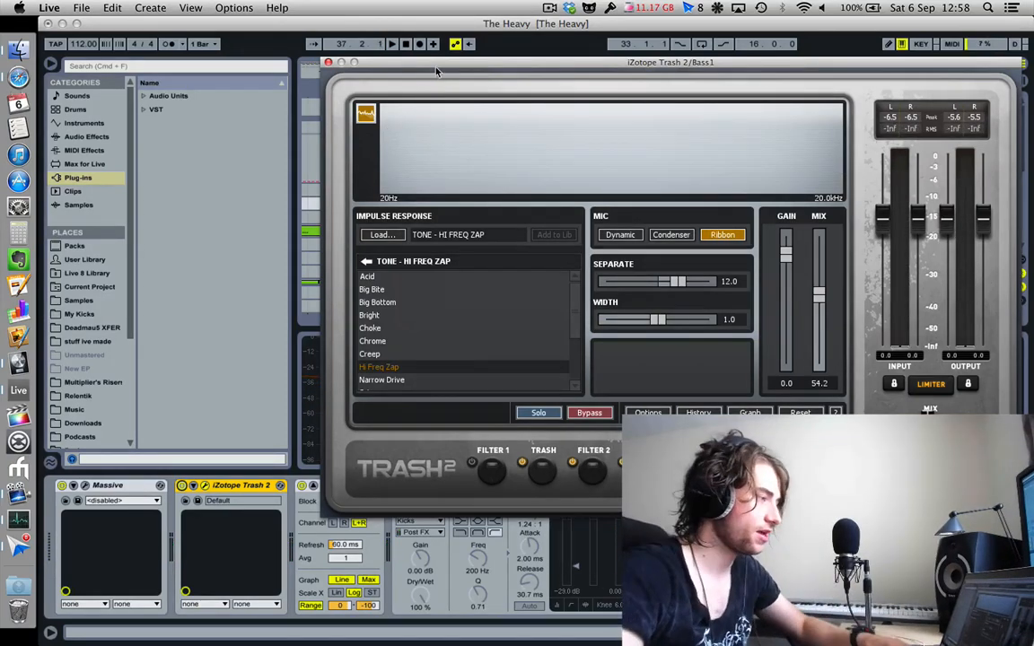
- Show the Filter 2 curve and the Convolve settings in Trash 2, and play Bass1 through the effect
{"action": "left_click_drag", "start_coordinate": [437, 71], "coordinate": [428, 480]}
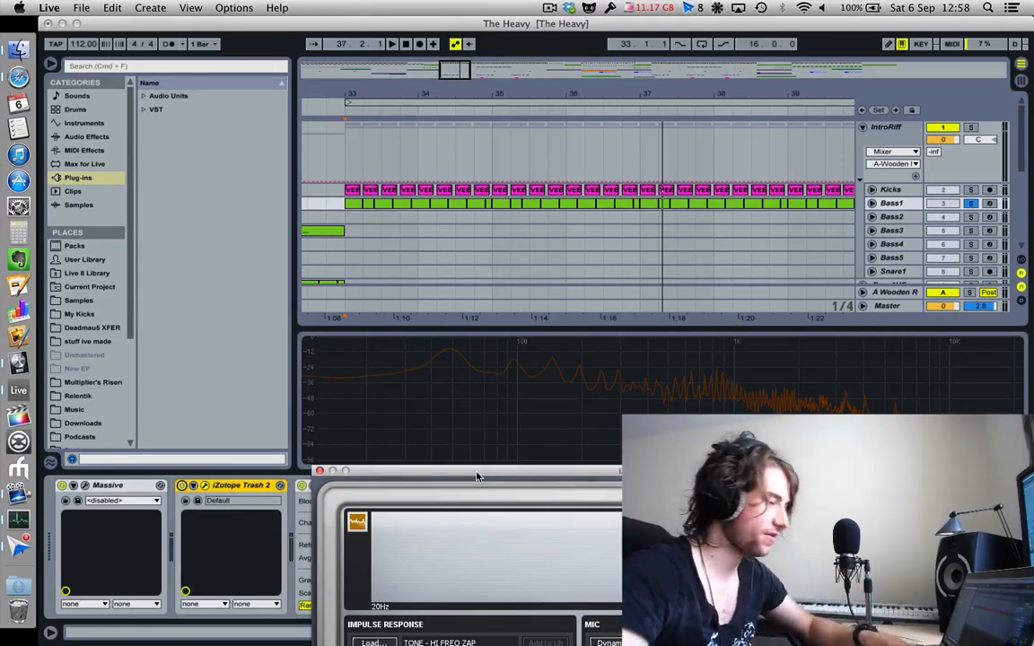
{"action": "left_click_drag", "start_coordinate": [476, 476], "coordinate": [388, 118]}
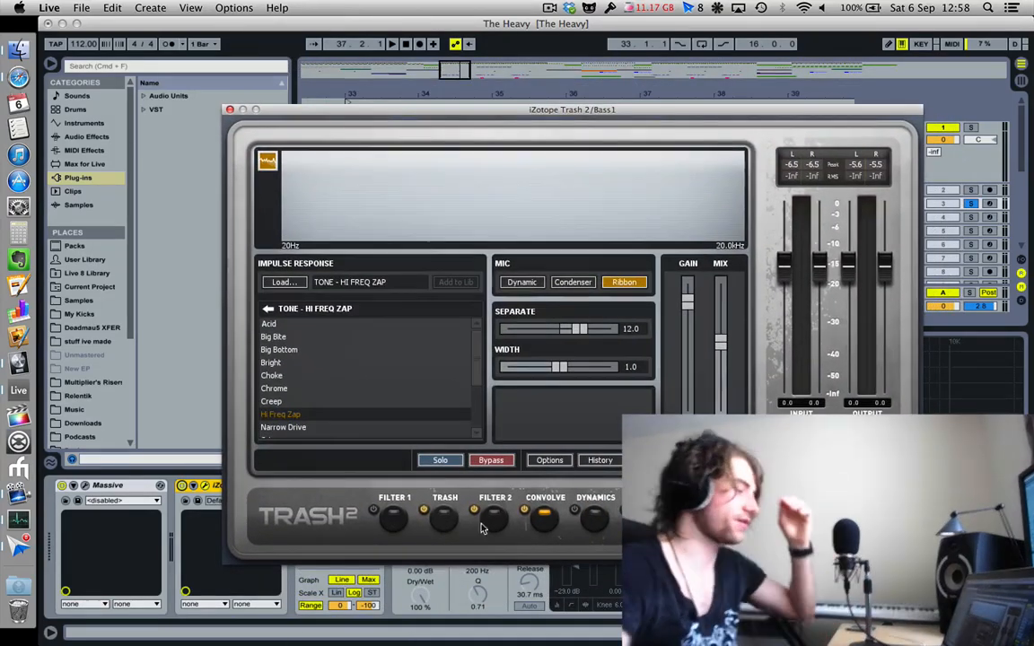
{"action": "left_click", "coordinate": [505, 527]}
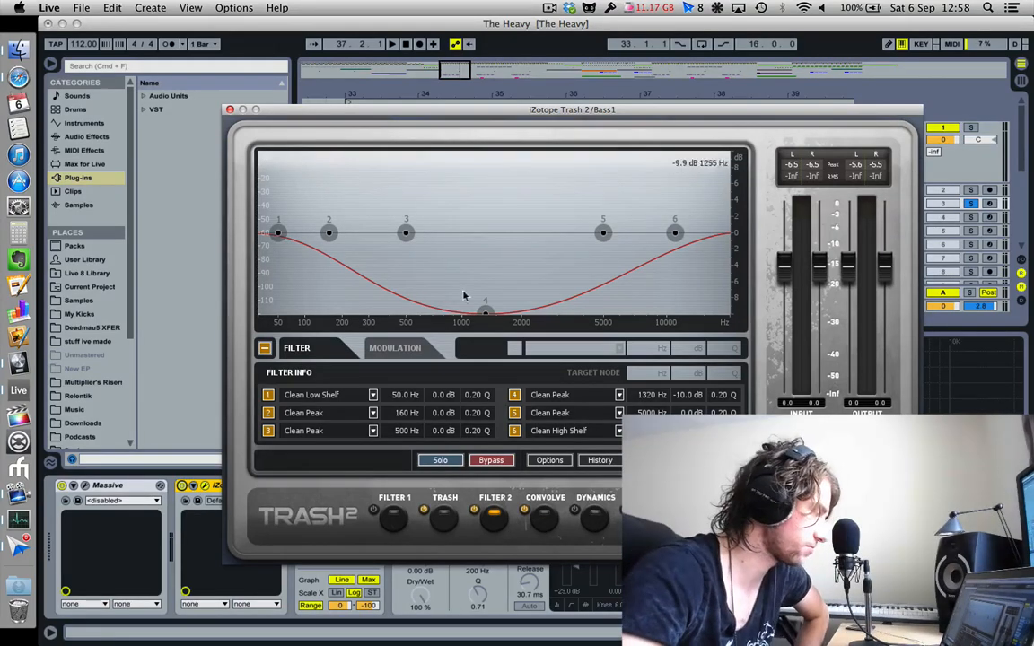
{"action": "left_click", "coordinate": [547, 526]}
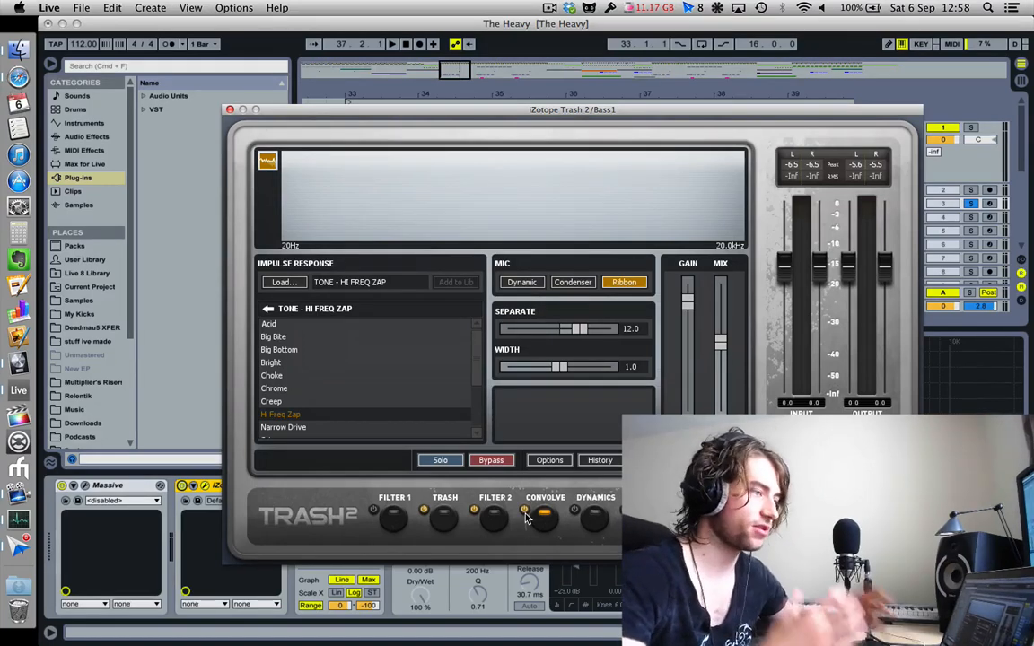
{"action": "key", "text": "space"}
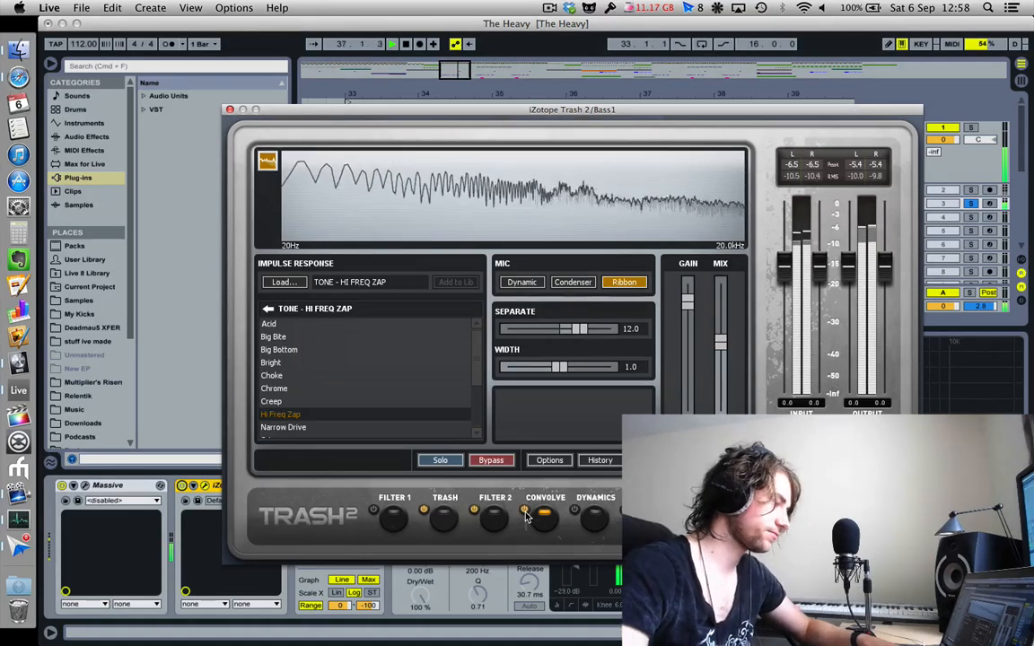
{"action": "key", "text": "space"}
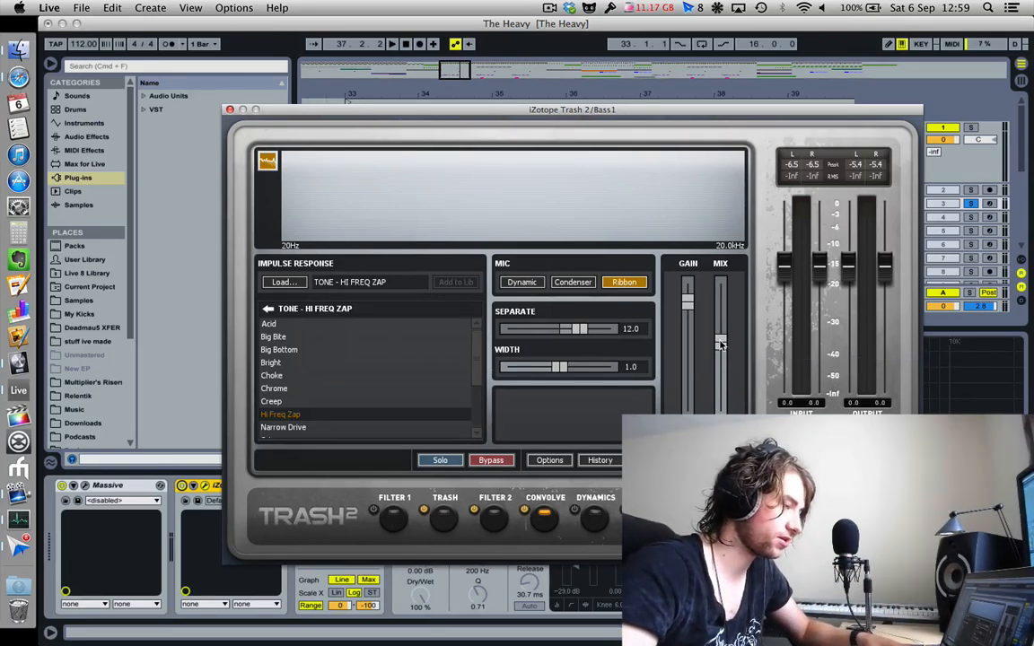
- Raise the Convolve mix to maximum during playback, restore it to about half, and close the Trash 2 window
{"action": "key", "text": "space"}
{"action": "left_click_drag", "start_coordinate": [720, 344], "coordinate": [732, 277]}
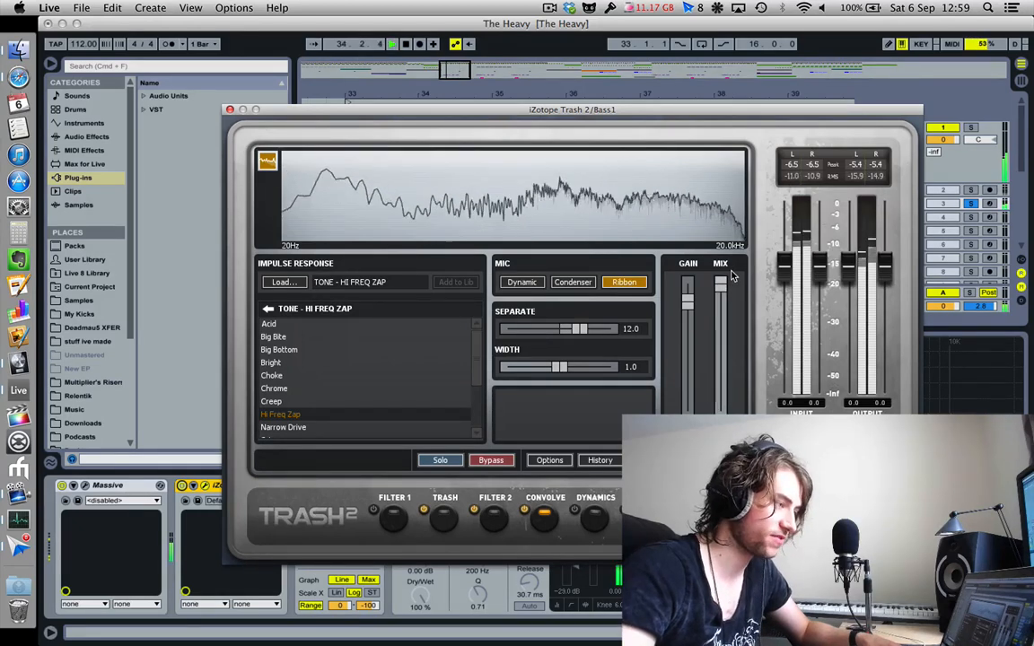
{"action": "left_click_drag", "start_coordinate": [731, 278], "coordinate": [728, 346]}
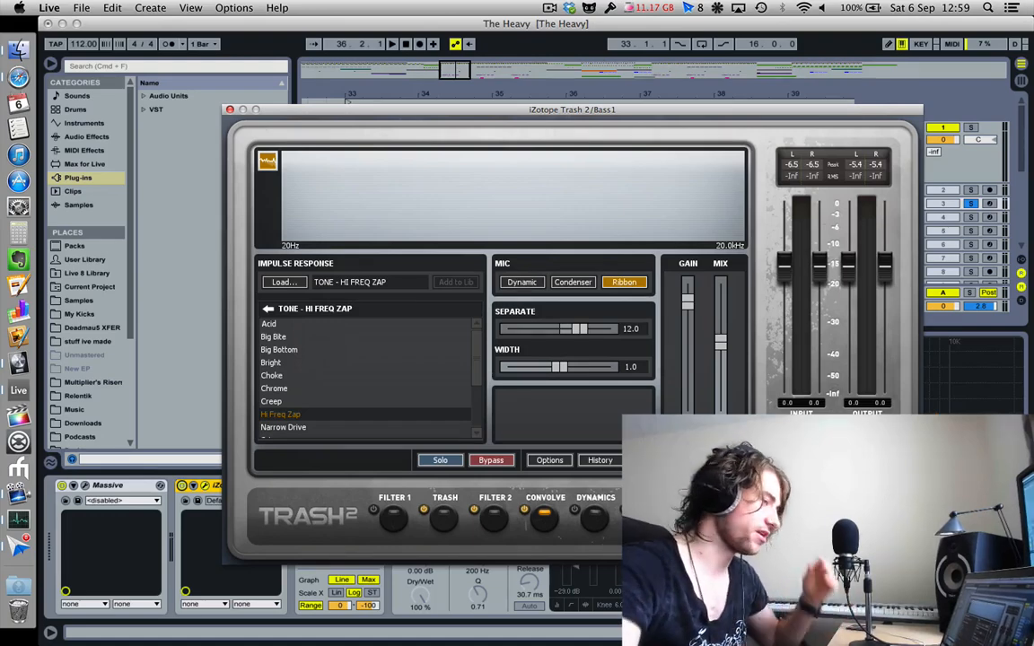
{"action": "left_click", "coordinate": [230, 109]}
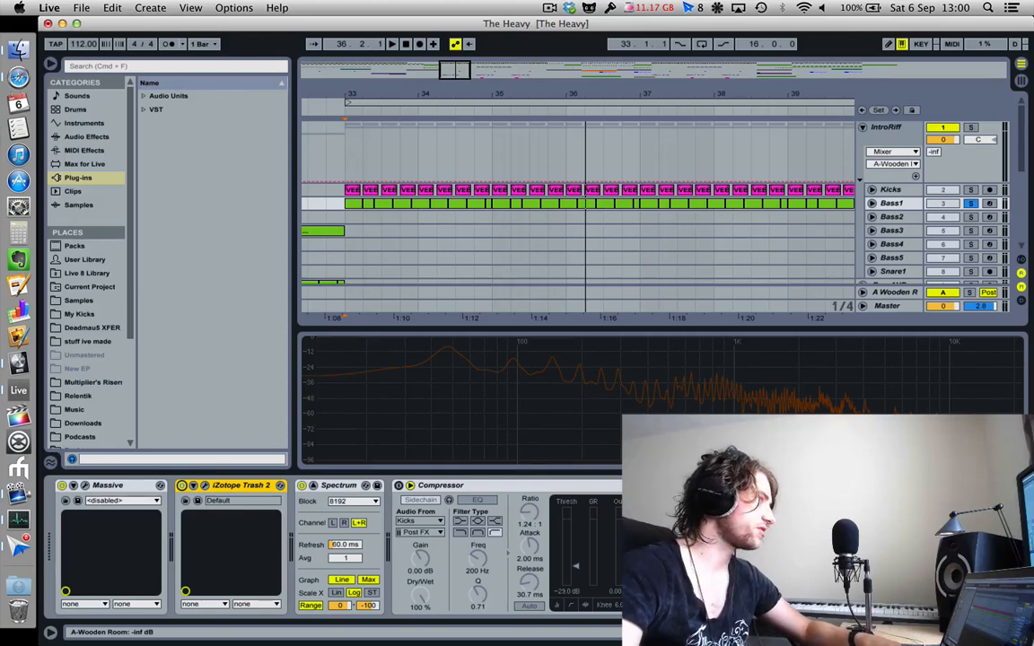
- Set the IntroRiff send to A-Wooden Room to -3.0 dB during playback and show the Wooden Room reverb settings
{"action": "key", "text": "space"}
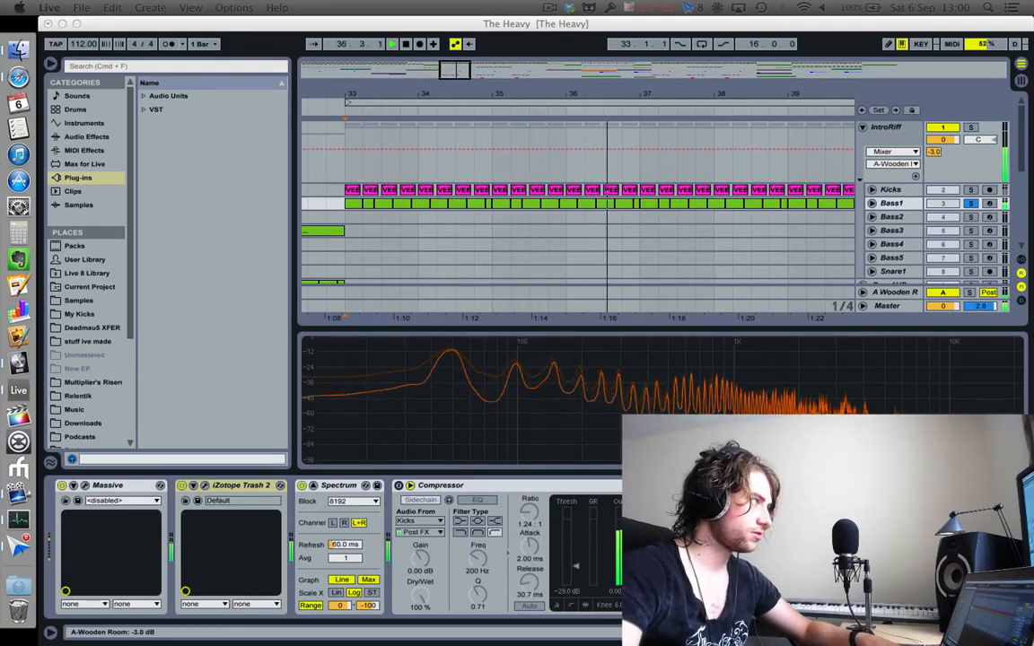
{"action": "key", "text": "space"}
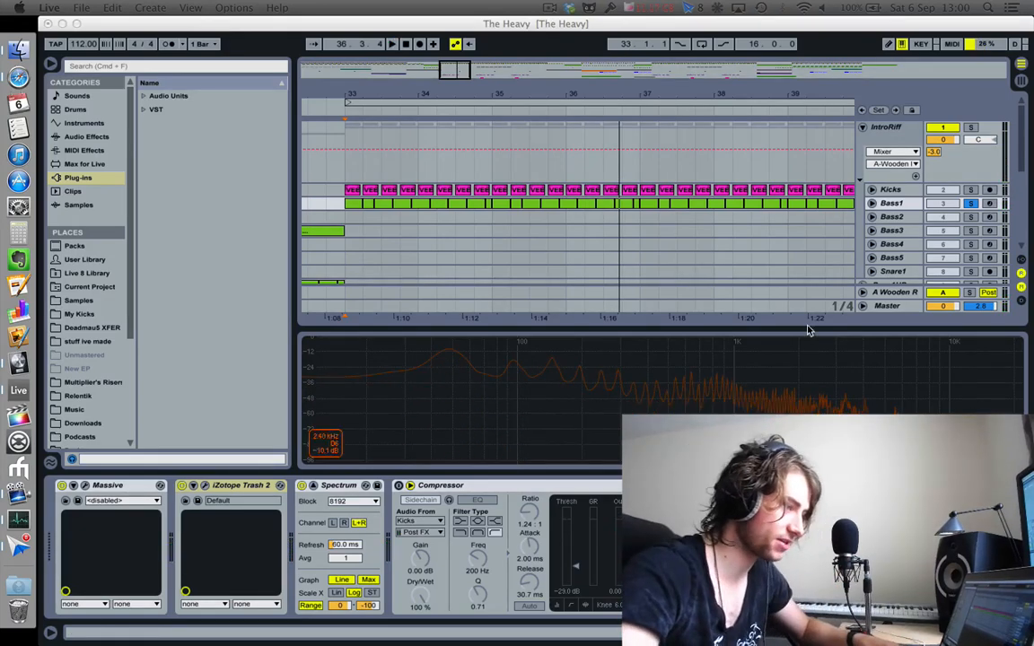
{"action": "left_click", "coordinate": [893, 294]}
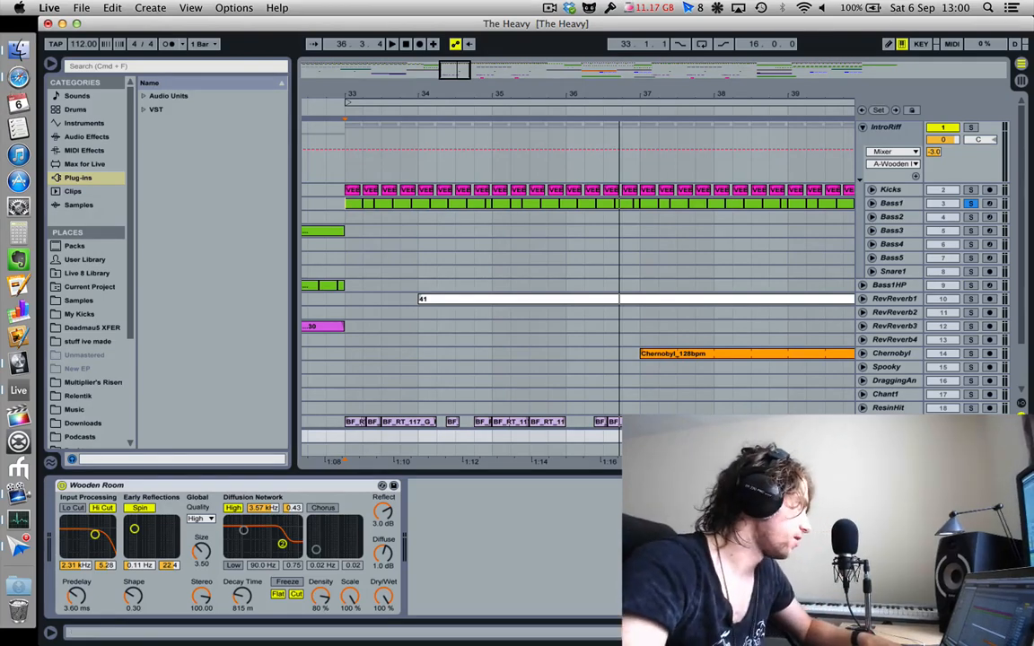
- Lower the A-Wooden Room send to -69.5 dB, listen to the bass, and raise the send back to -3.0 dB
{"action": "left_click_drag", "start_coordinate": [934, 151], "coordinate": [935, 216]}
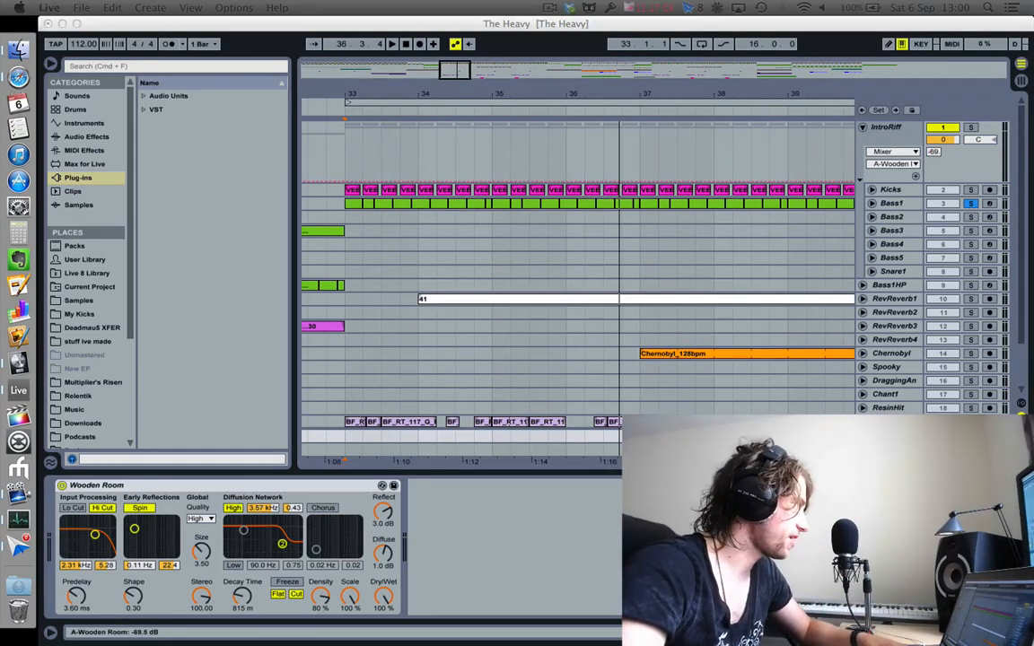
{"action": "key", "text": "space"}
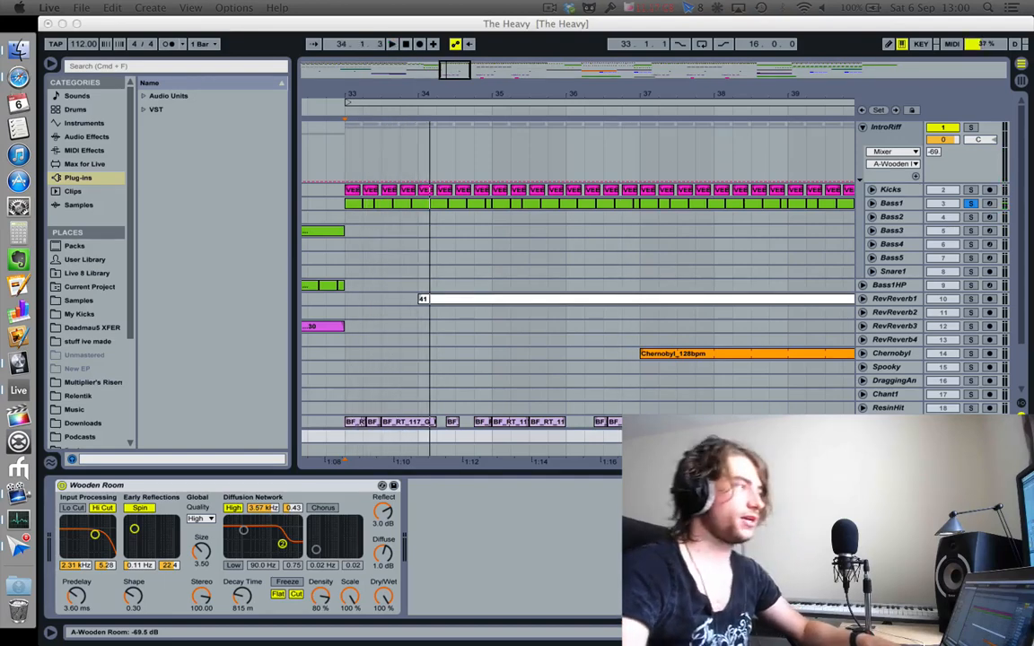
{"action": "left_click_drag", "start_coordinate": [935, 152], "coordinate": [935, 91]}
{"action": "key", "text": "space"}
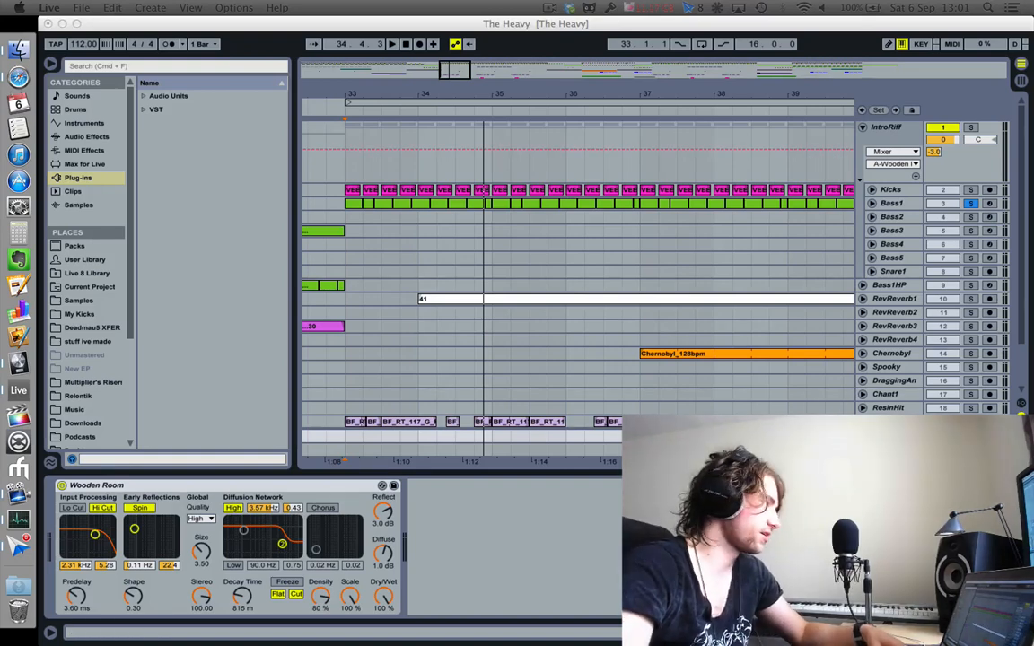
- Solo Kicks alongside Bass1 and enable Bass1's Compressor with its Kicks sidechain, playing with the A-Wooden Room send at -inf
{"action": "key", "text": "space"}
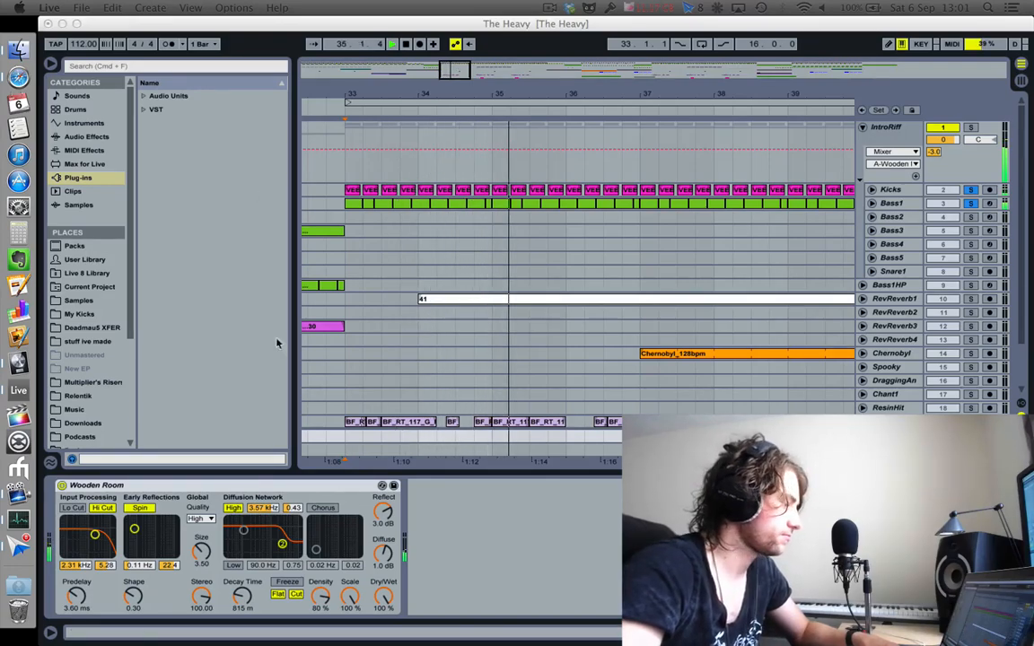
{"action": "left_click", "coordinate": [894, 205]}
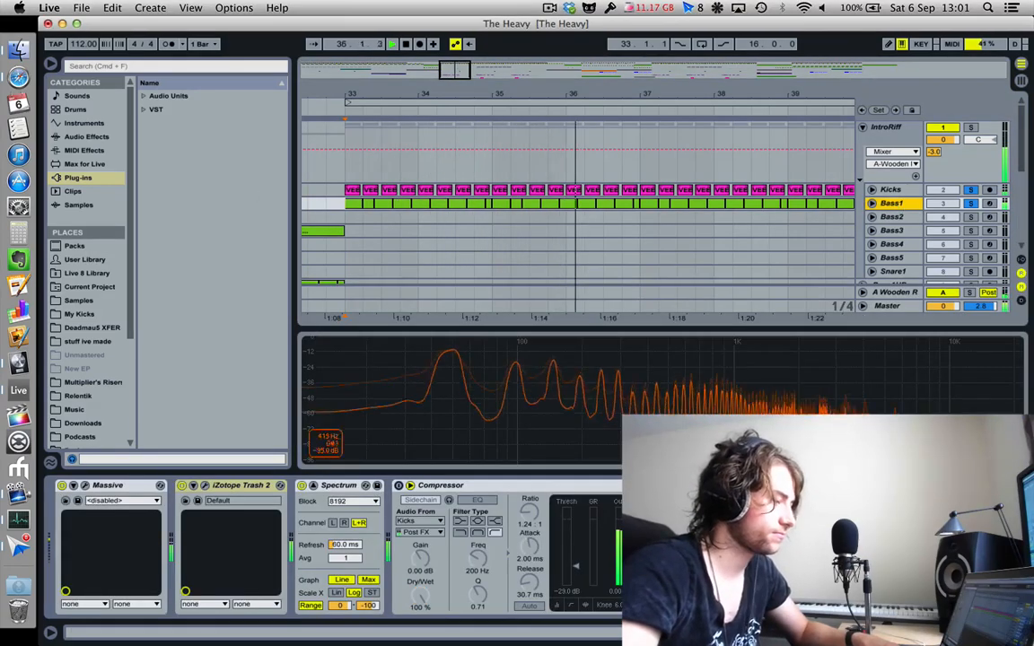
{"action": "key", "text": "space"}
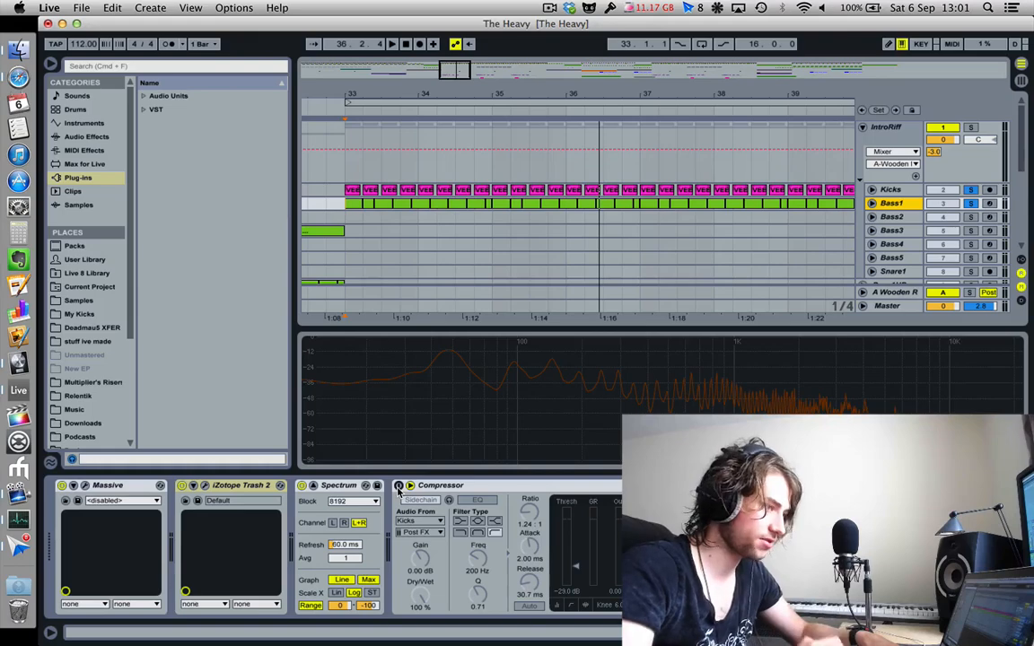
{"action": "key", "text": "space"}
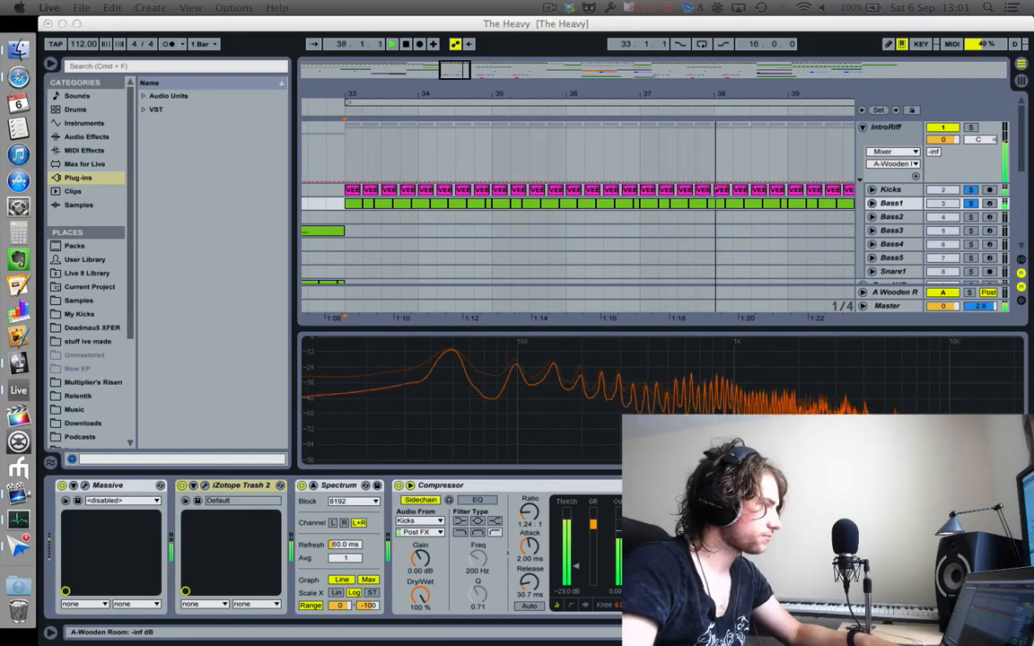
{"action": "key", "text": "space"}
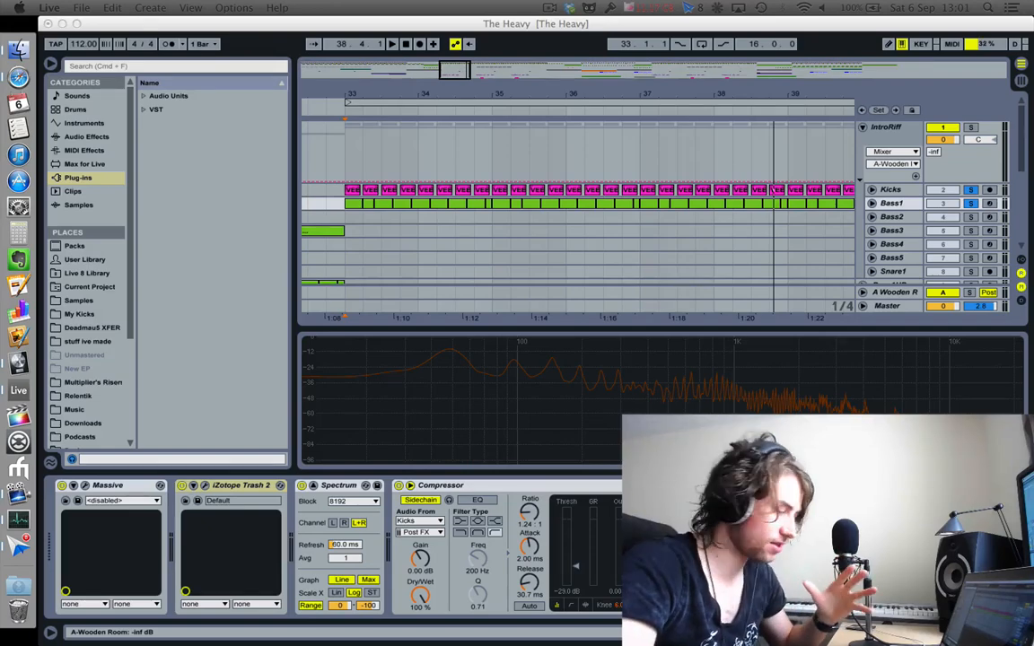
- Set the A-Wooden Room send to -3.5 dB and play the soloed kick and bass
{"action": "key", "text": "space"}
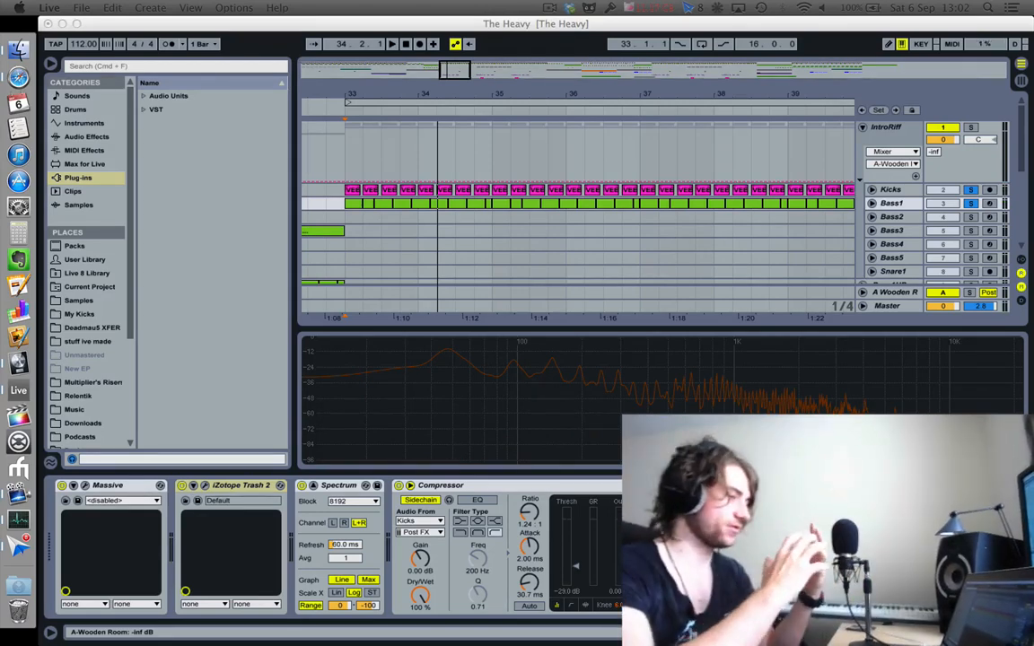
{"action": "key", "text": "space"}
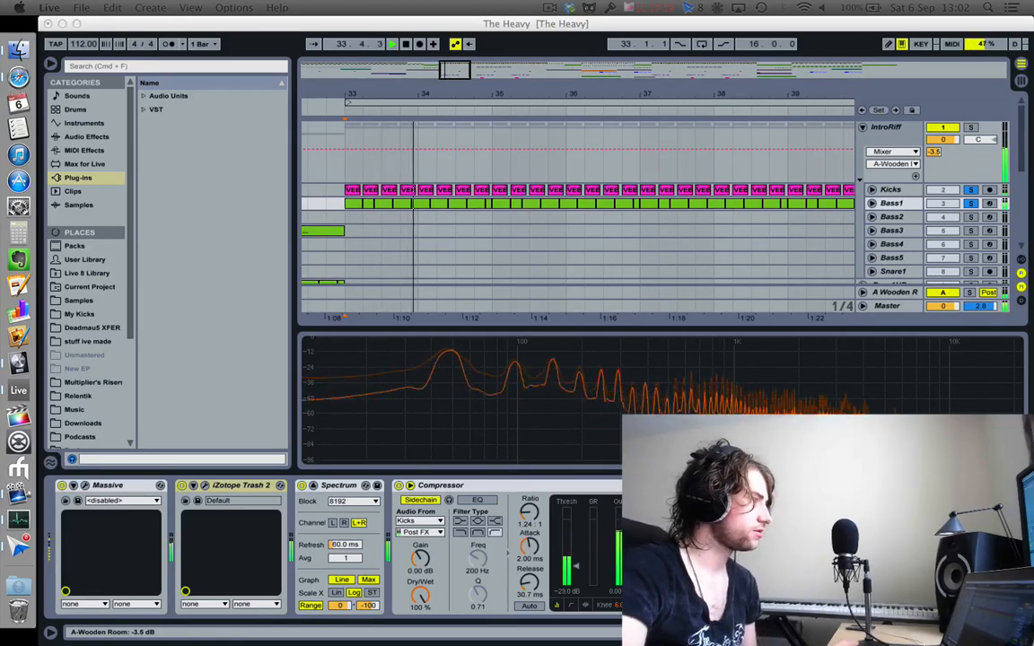
{"action": "key", "text": "space"}
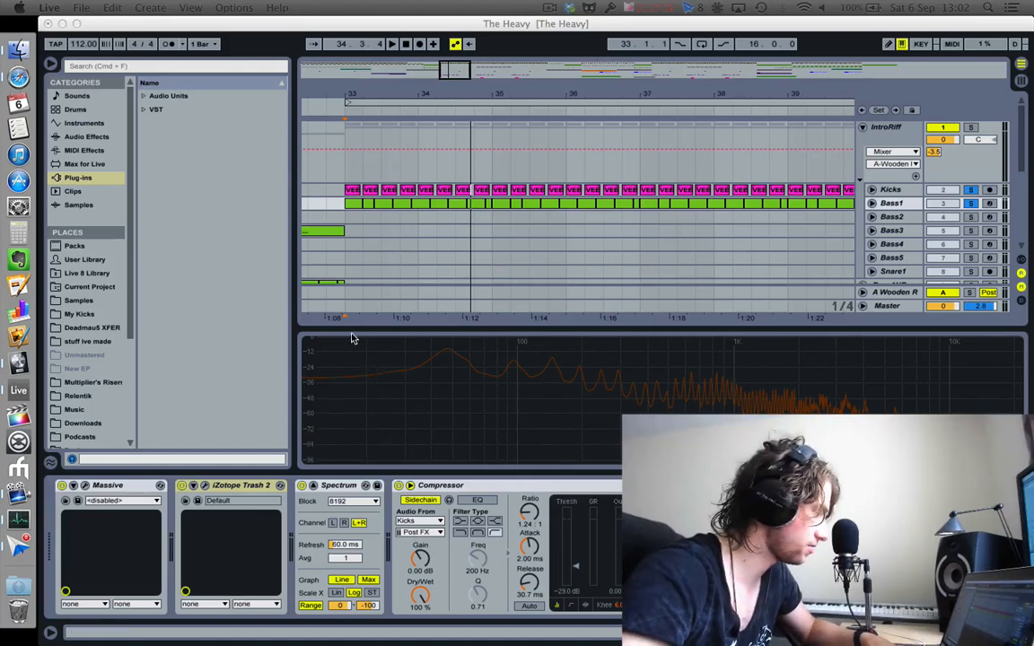
- Select the Bass2 track at 33.2.1 and open its Massive synth
{"action": "left_click", "coordinate": [361, 218]}
{"action": "key", "text": "space"}
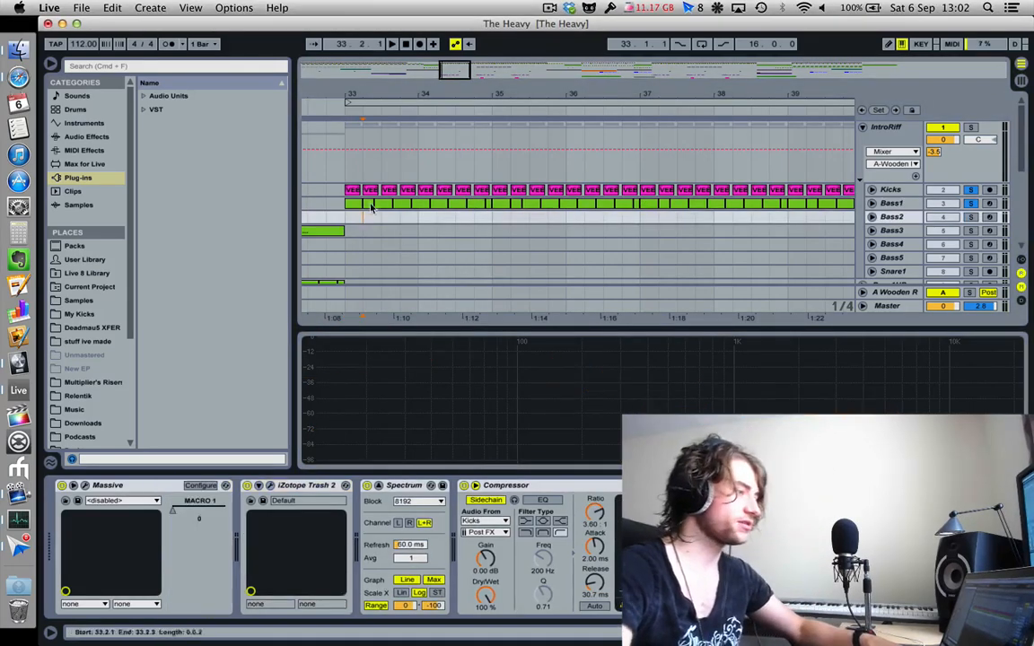
{"action": "left_click", "coordinate": [549, 7]}
{"action": "left_click", "coordinate": [550, 7]}
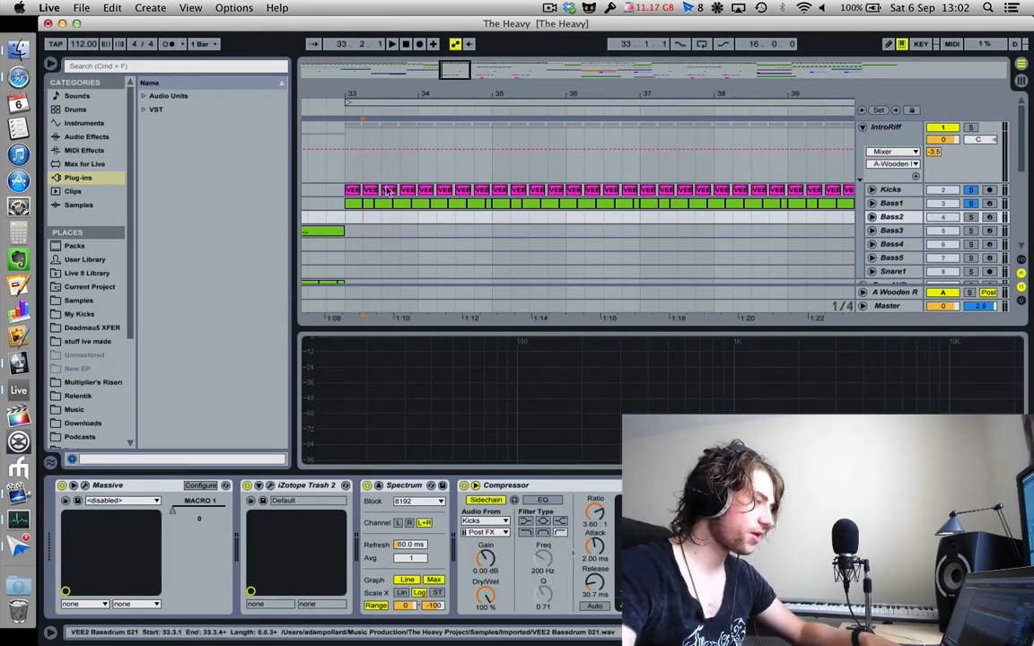
{"action": "left_click", "coordinate": [85, 486]}
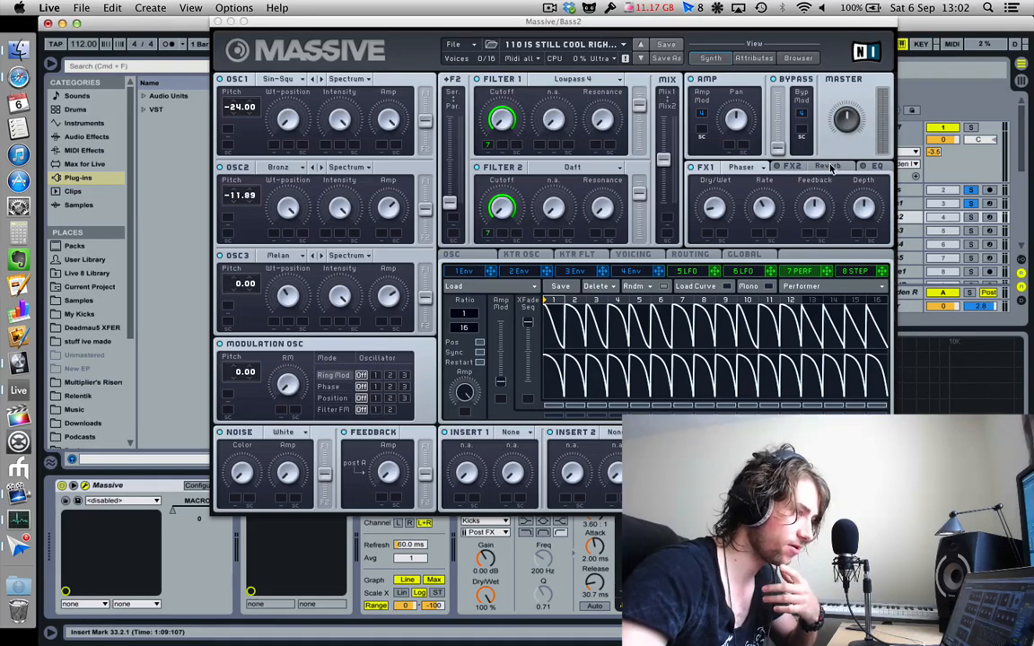
- Review the Reverb effect, voicing, oscillator keytracking and oscillator settings of Bass2's Massive patch, plus the OSC2 wavetable list
{"action": "left_click", "coordinate": [831, 168]}
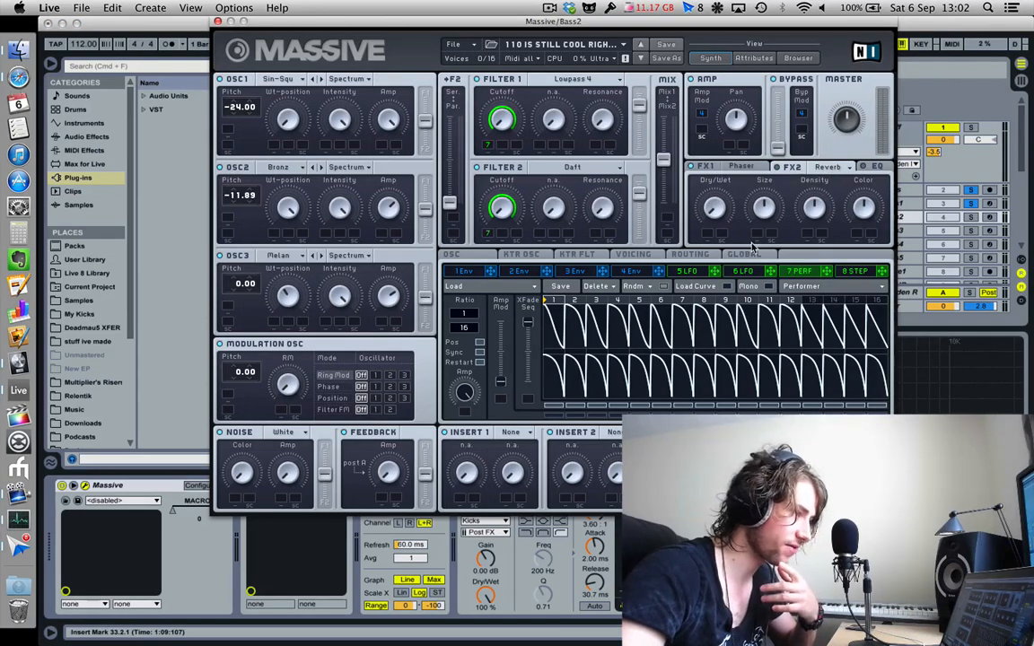
{"action": "left_click", "coordinate": [572, 254]}
{"action": "left_click", "coordinate": [612, 256]}
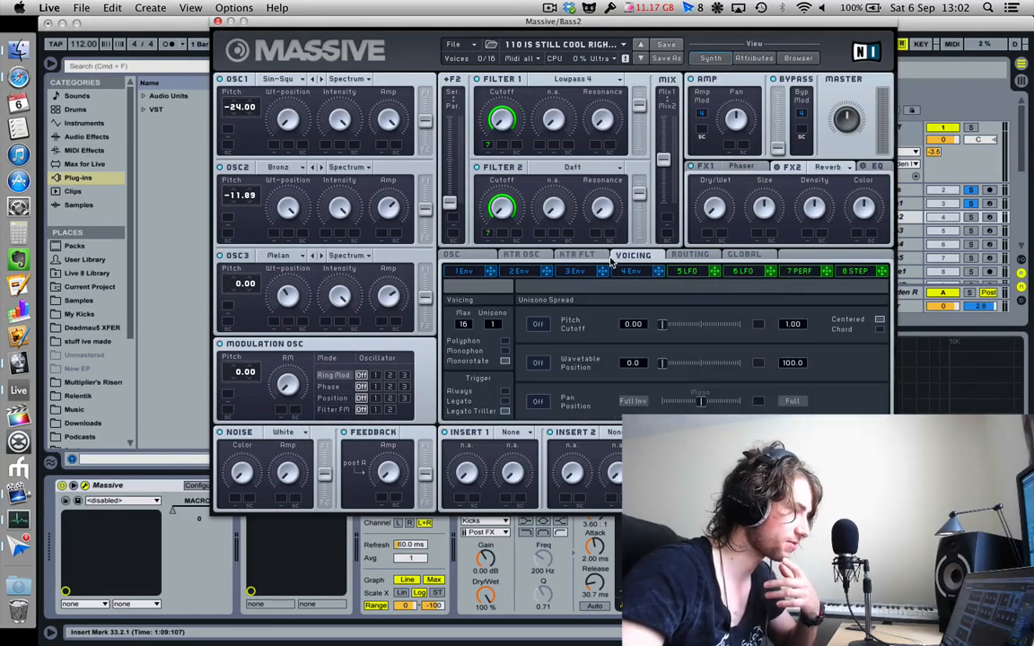
{"action": "left_click", "coordinate": [544, 256]}
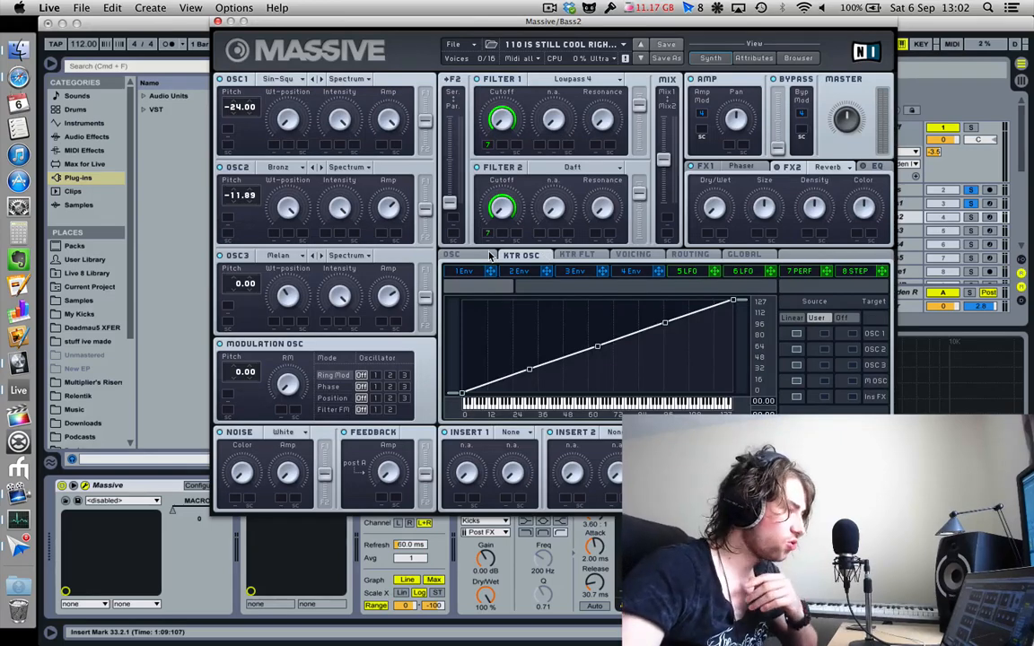
{"action": "left_click", "coordinate": [491, 255]}
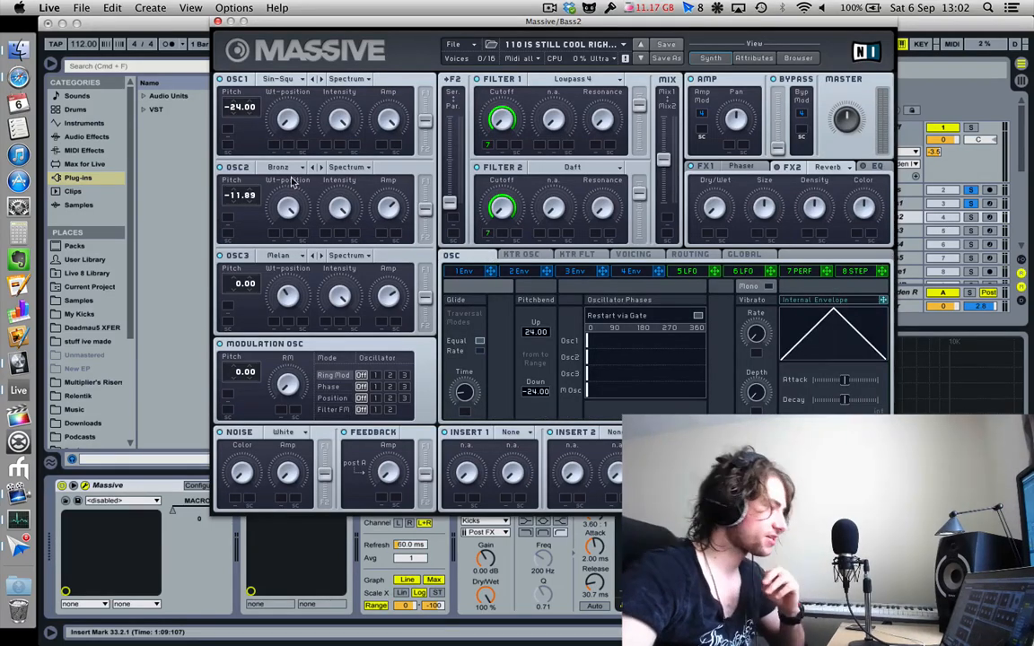
{"action": "left_click", "coordinate": [285, 169]}
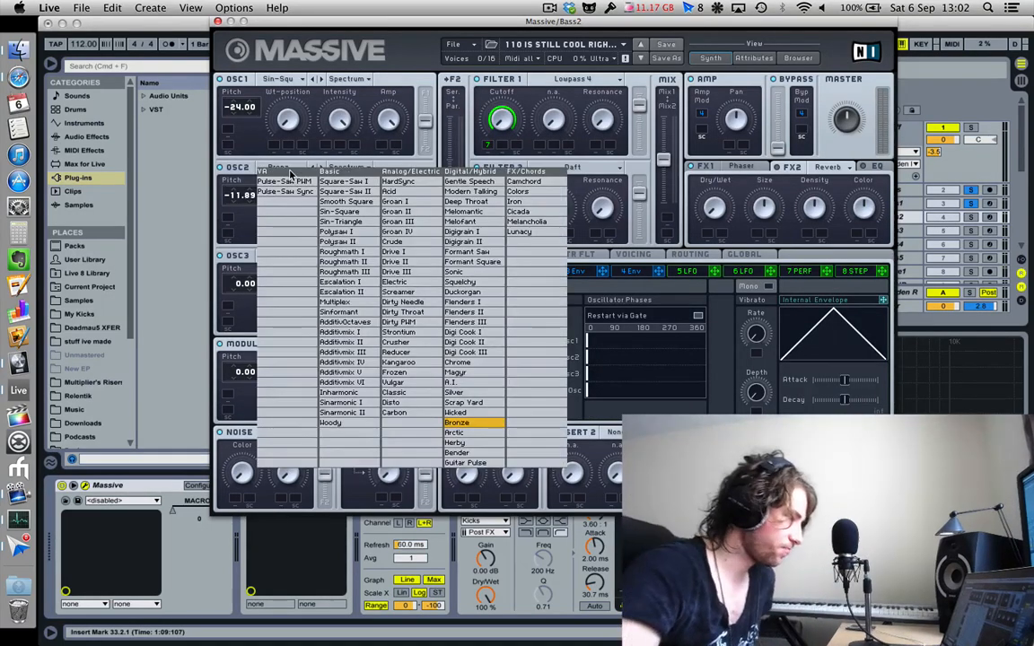
{"action": "left_click", "coordinate": [241, 215]}
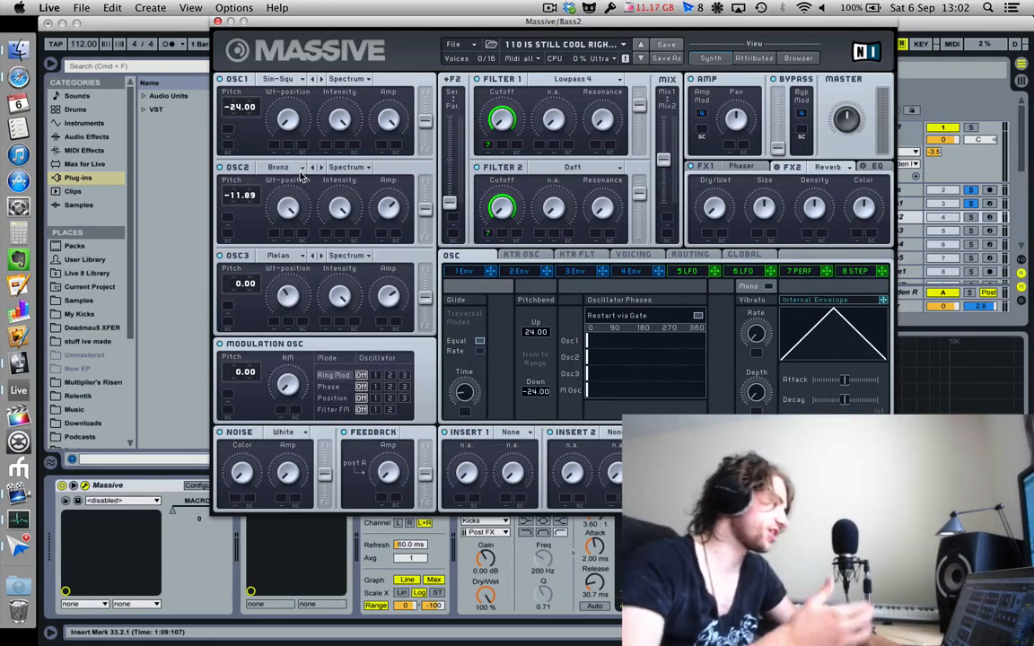
- Audition other wavetables on OSC2 of Bass2's Massive during playback, ending on Drive I
{"action": "left_click", "coordinate": [302, 178]}
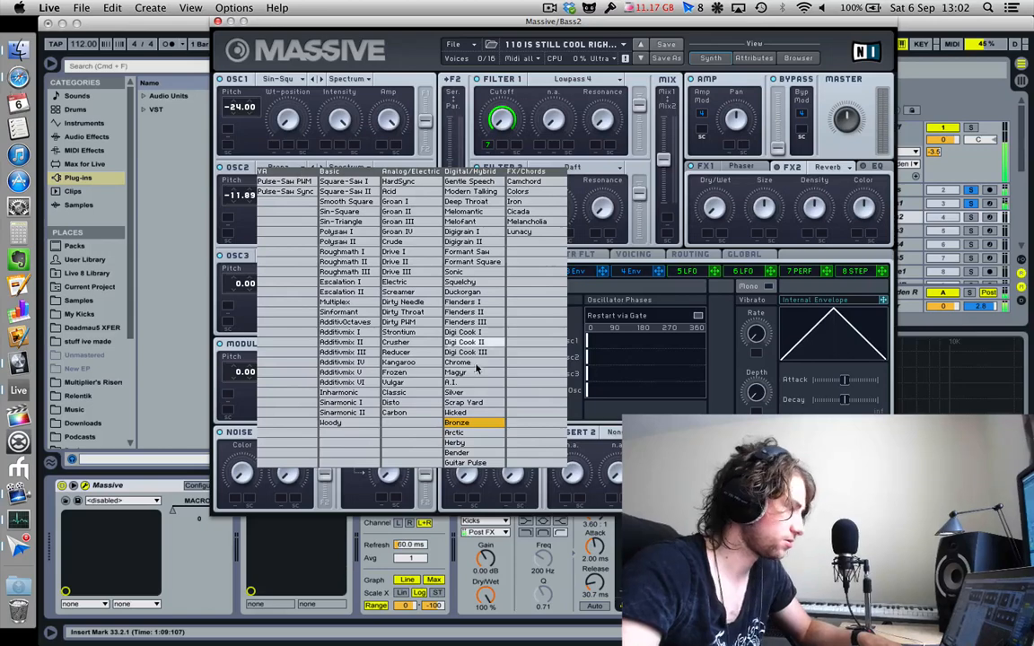
{"action": "left_click", "coordinate": [428, 337]}
{"action": "left_click", "coordinate": [290, 171]}
{"action": "left_click", "coordinate": [440, 257]}
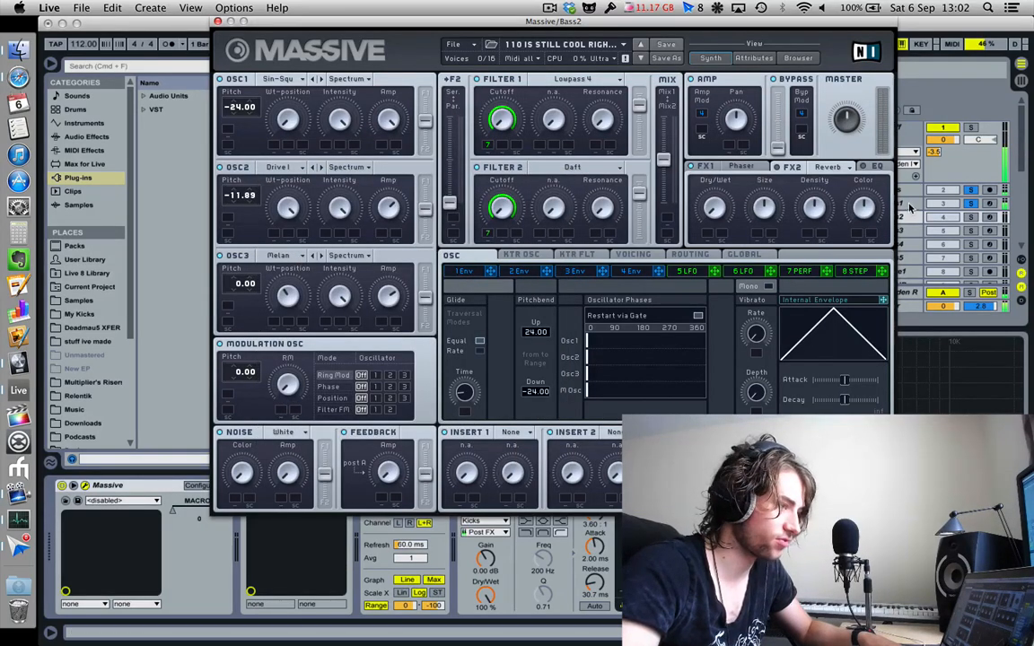
- With the Bass1 track selected, set OSC2 in Bass2's Massive to the Dirty Throat wavetable and close the synth window
{"action": "left_click", "coordinate": [909, 206]}
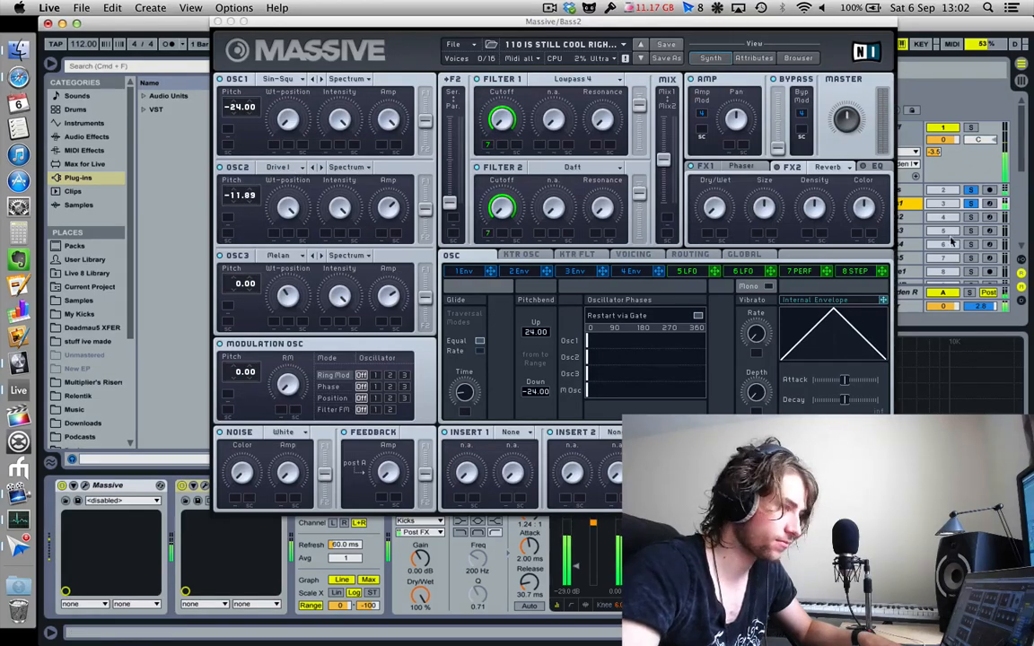
{"action": "left_click", "coordinate": [290, 170]}
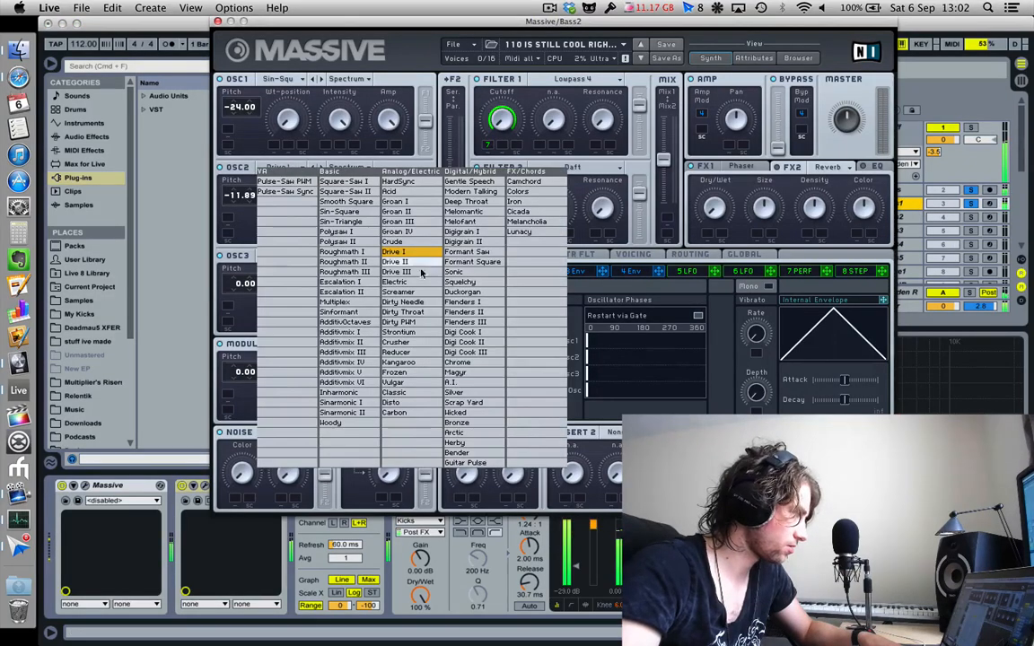
{"action": "left_click", "coordinate": [414, 318]}
{"action": "left_click", "coordinate": [287, 171]}
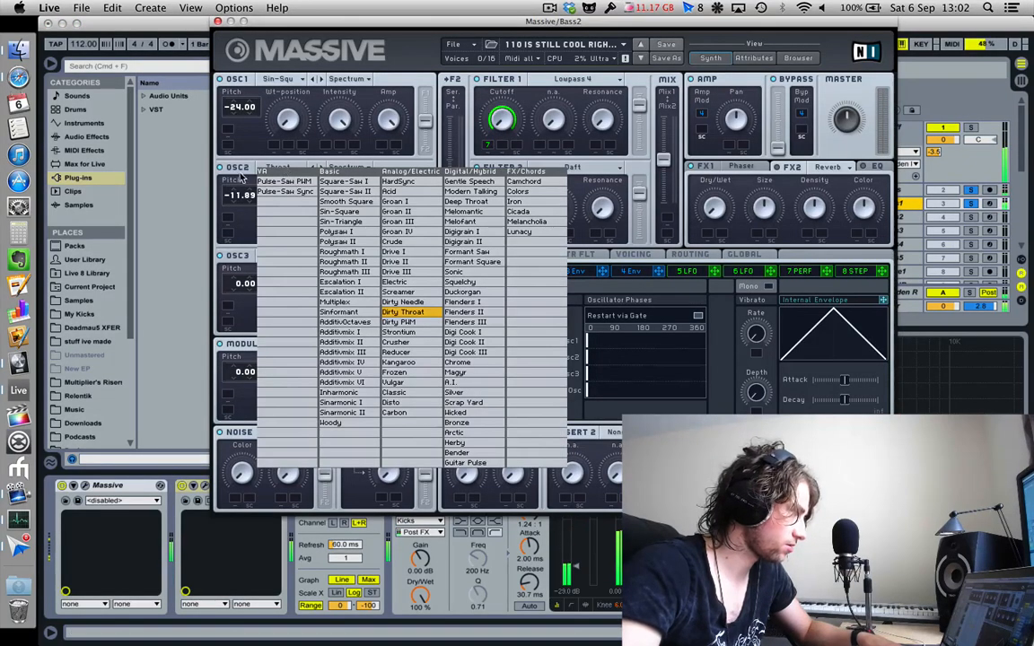
{"action": "left_click", "coordinate": [242, 204]}
{"action": "left_click_drag", "start_coordinate": [648, 20], "coordinate": [582, 90]}
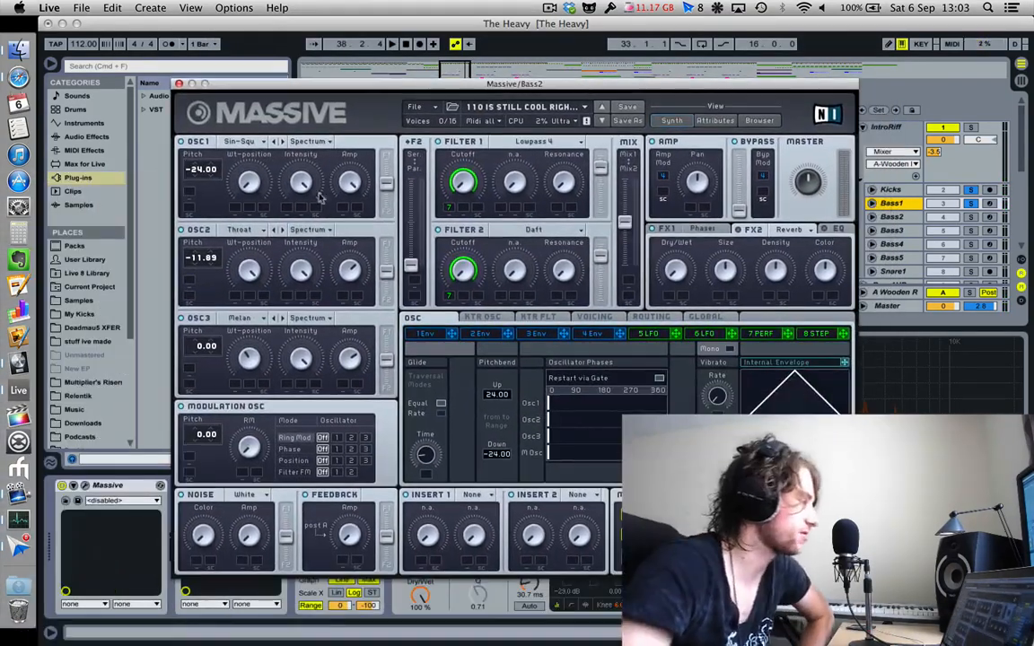
{"action": "left_click", "coordinate": [179, 84]}
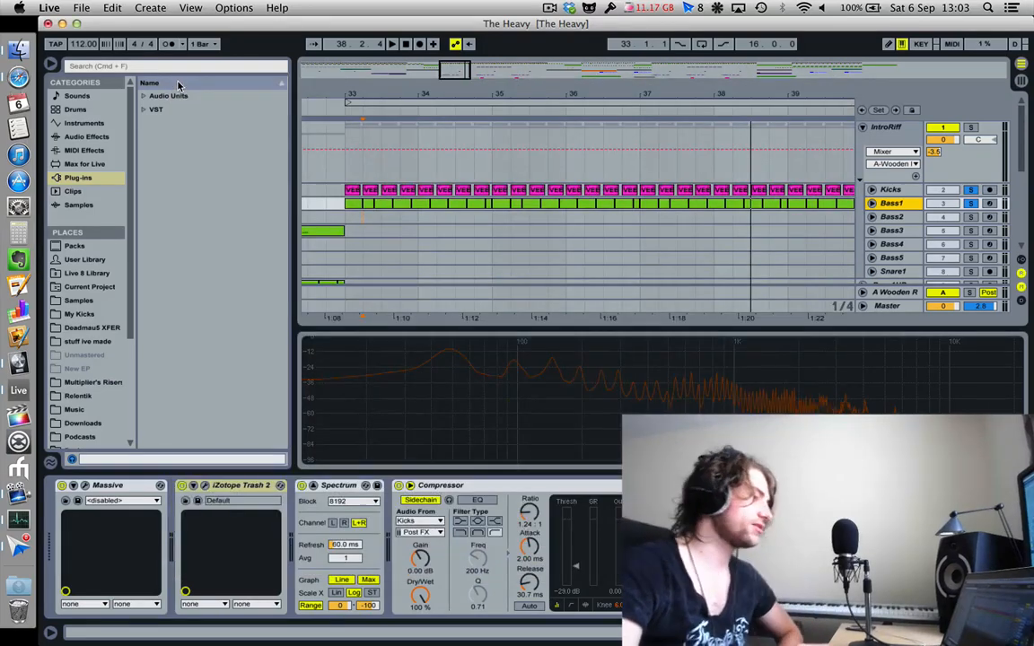